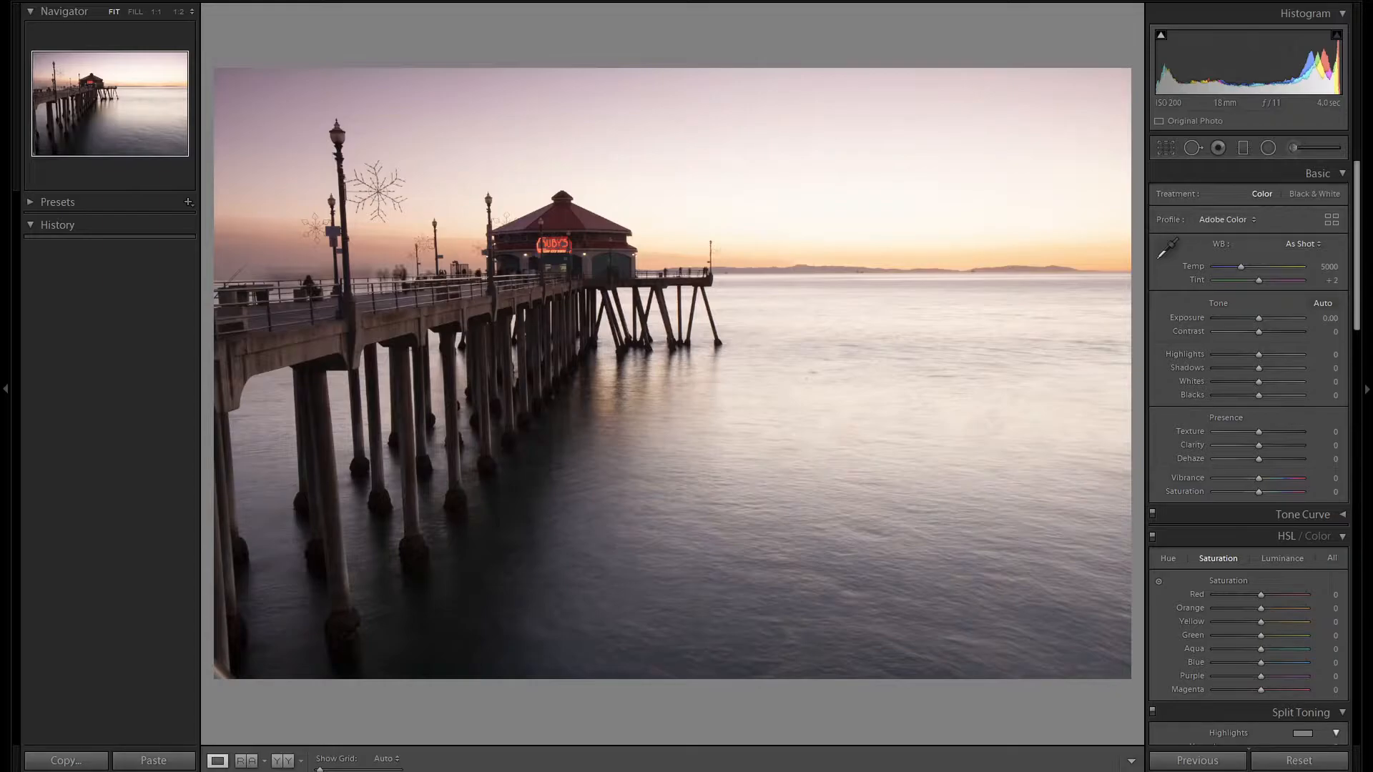
- Enable Constrain Crop in the photo's transform settings
scroll(1276, 551, down, 15)
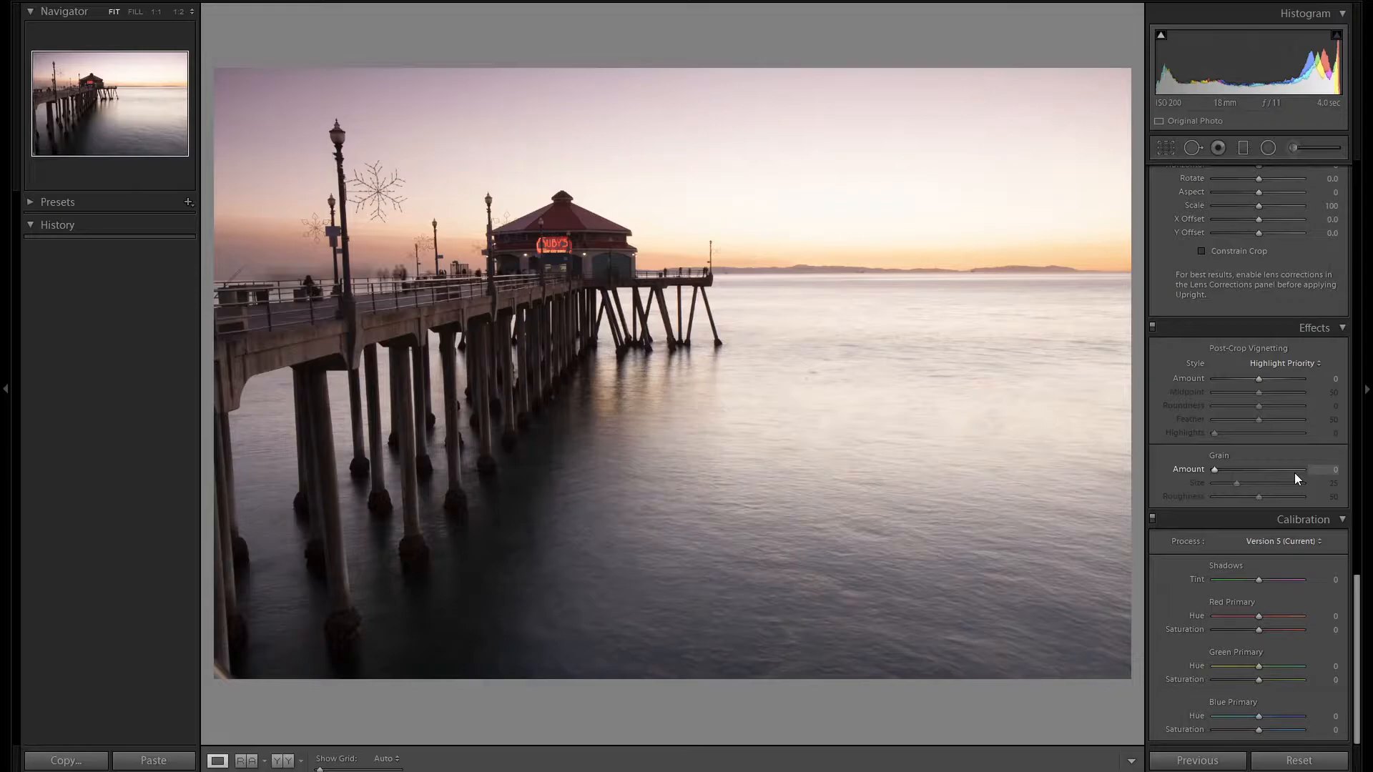
scroll(1295, 473, up, 2)
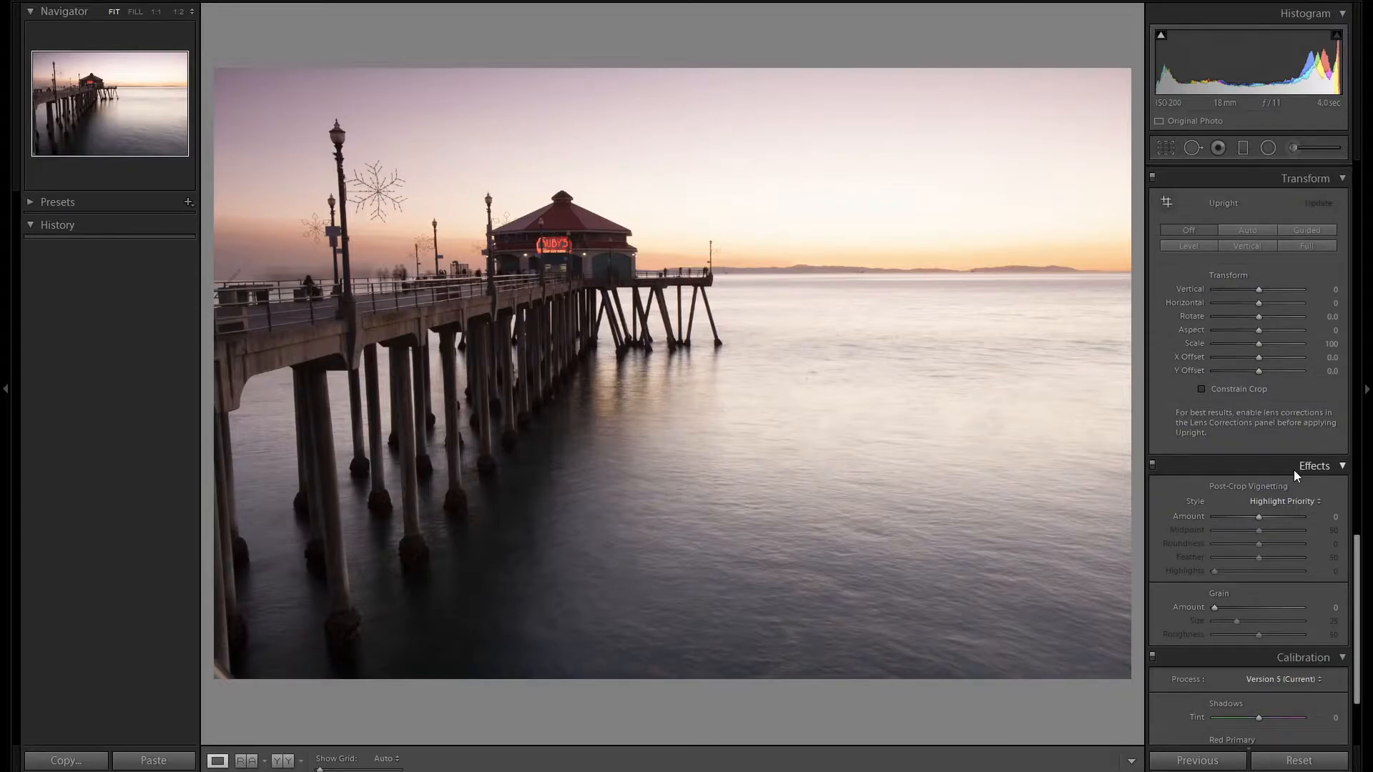
click(1261, 392)
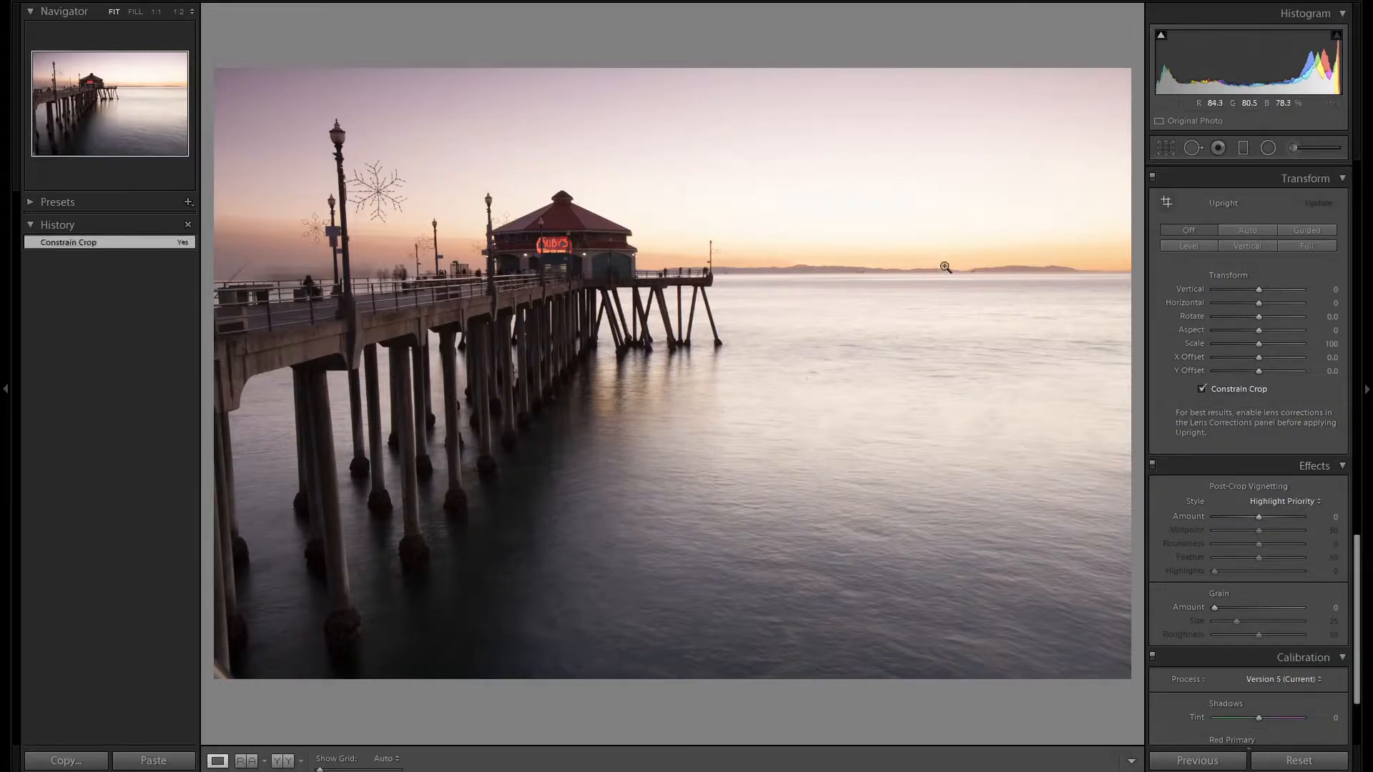
- Level the ocean horizon by setting the transform rotation to +0.3, checking it at 1:1 magnification
click(923, 270)
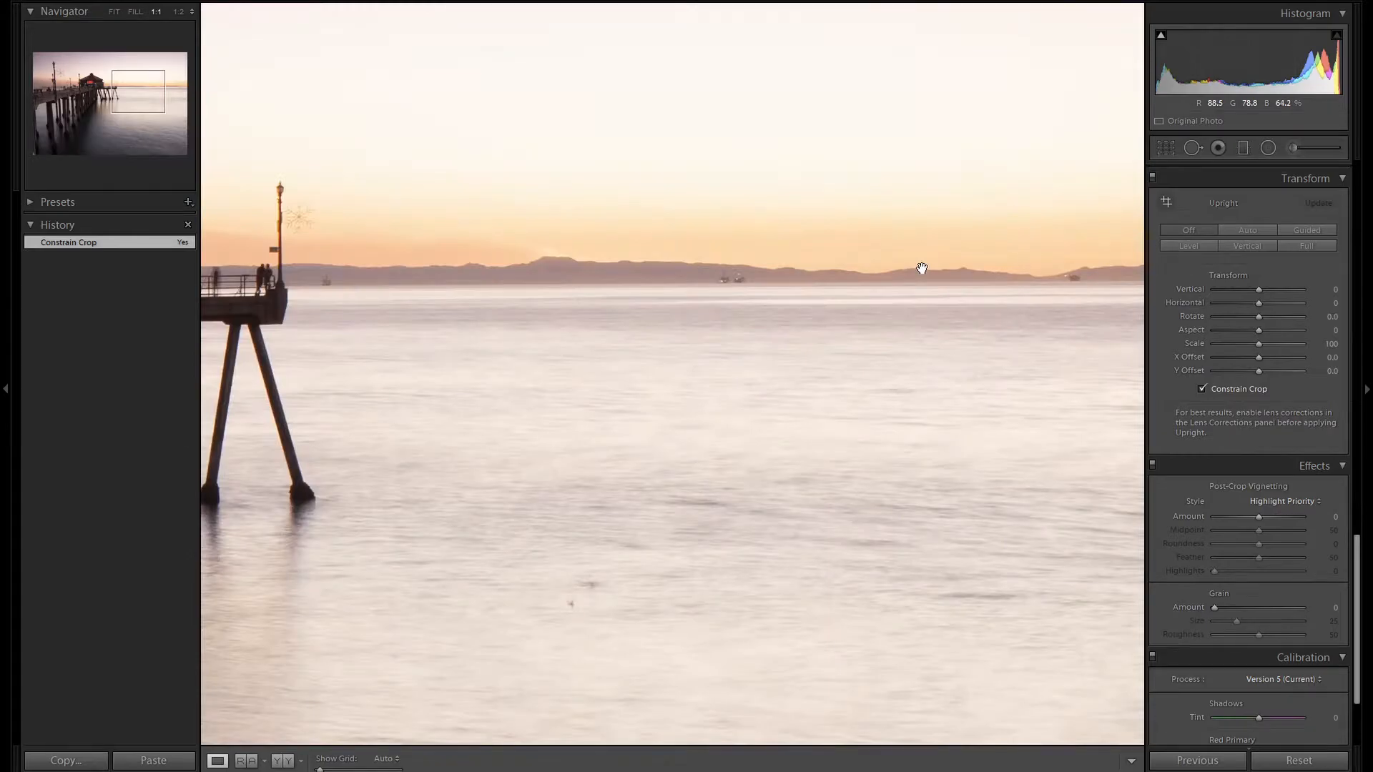
click(1258, 317)
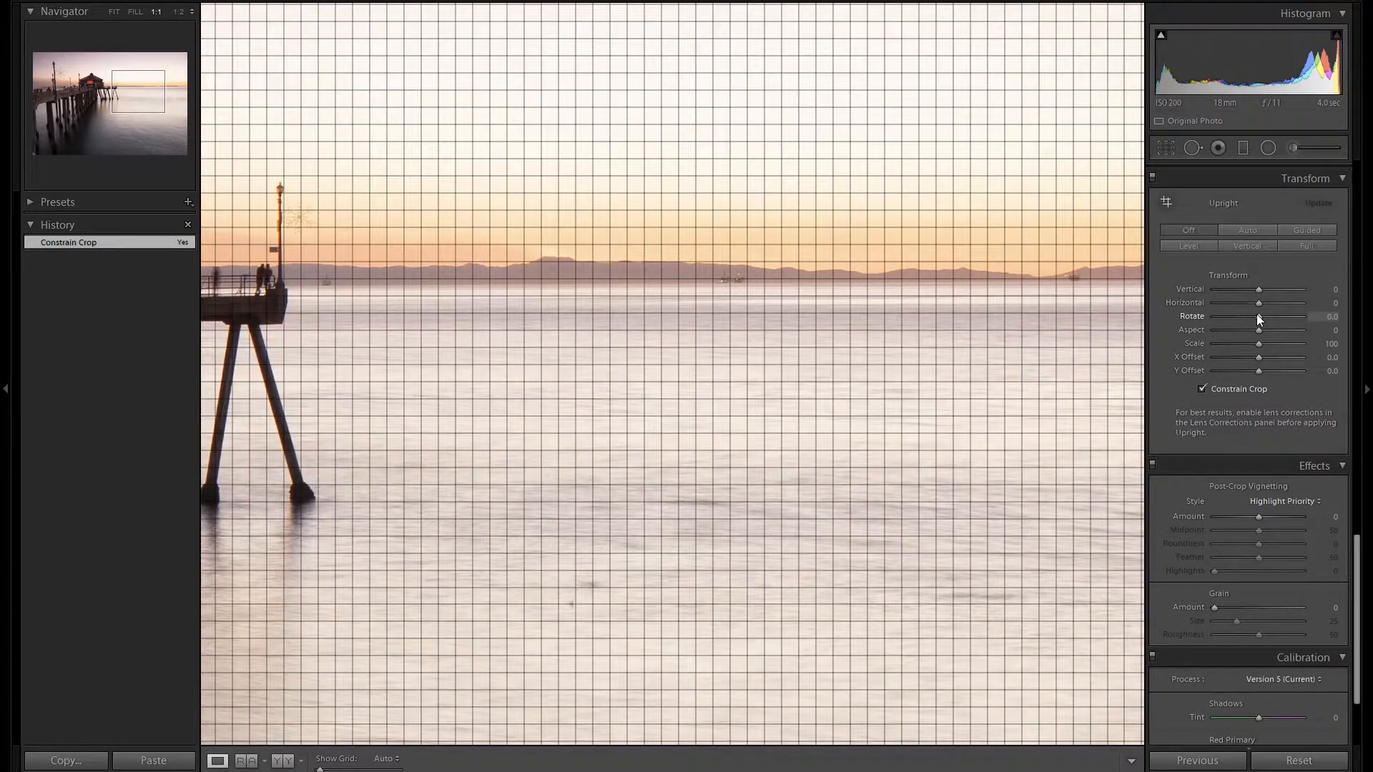
drag(1258, 318, 1260, 319)
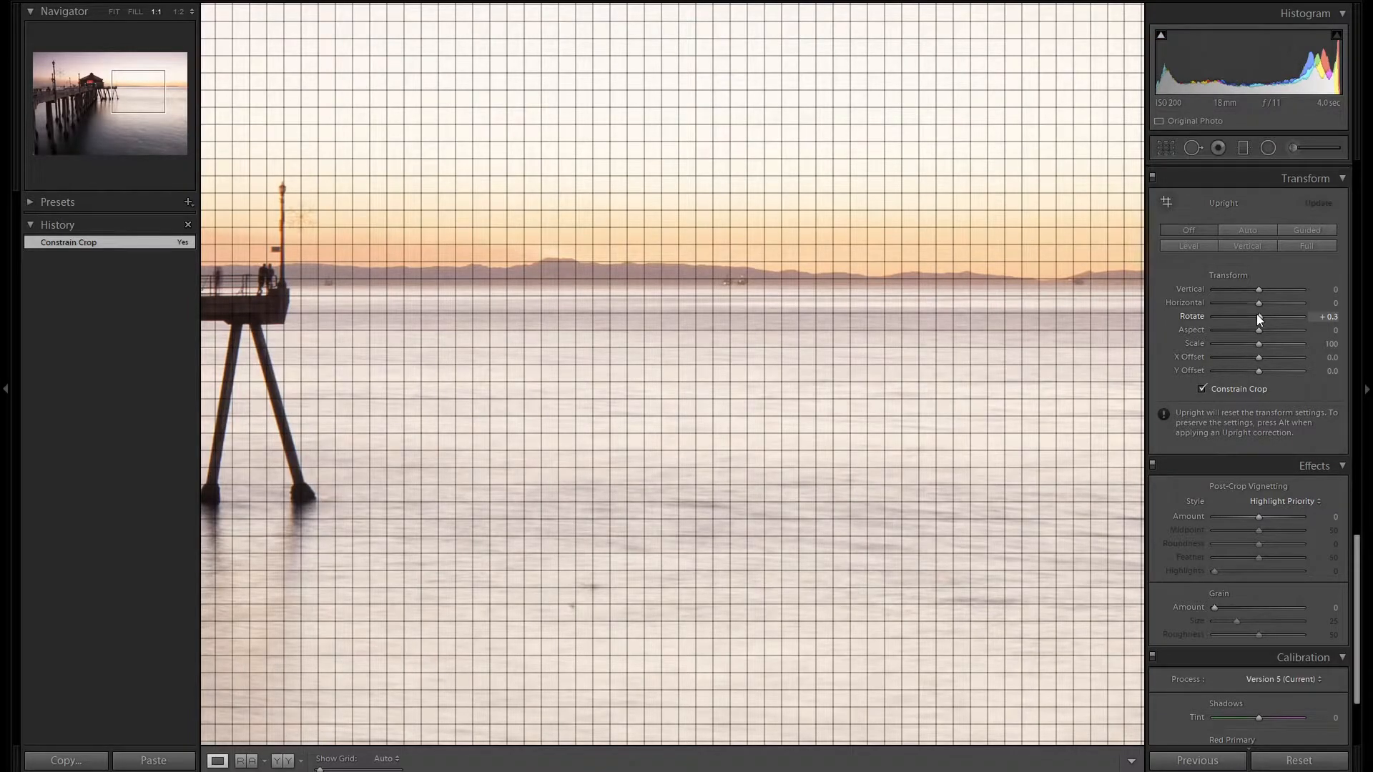
click(1048, 301)
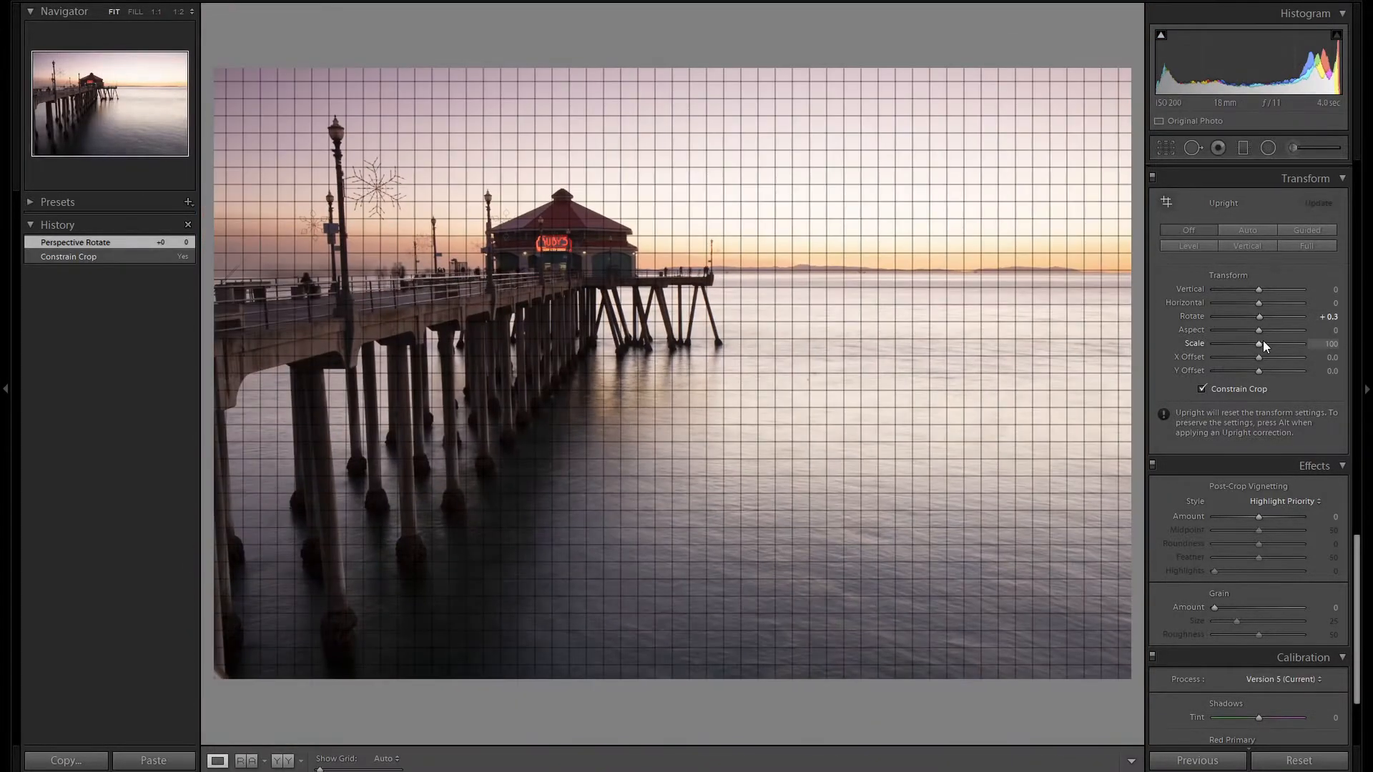
- Turn on chromatic aberration removal and lens profile corrections for the photo
scroll(1263, 340, up, 4)
scroll(1263, 341, up, 2)
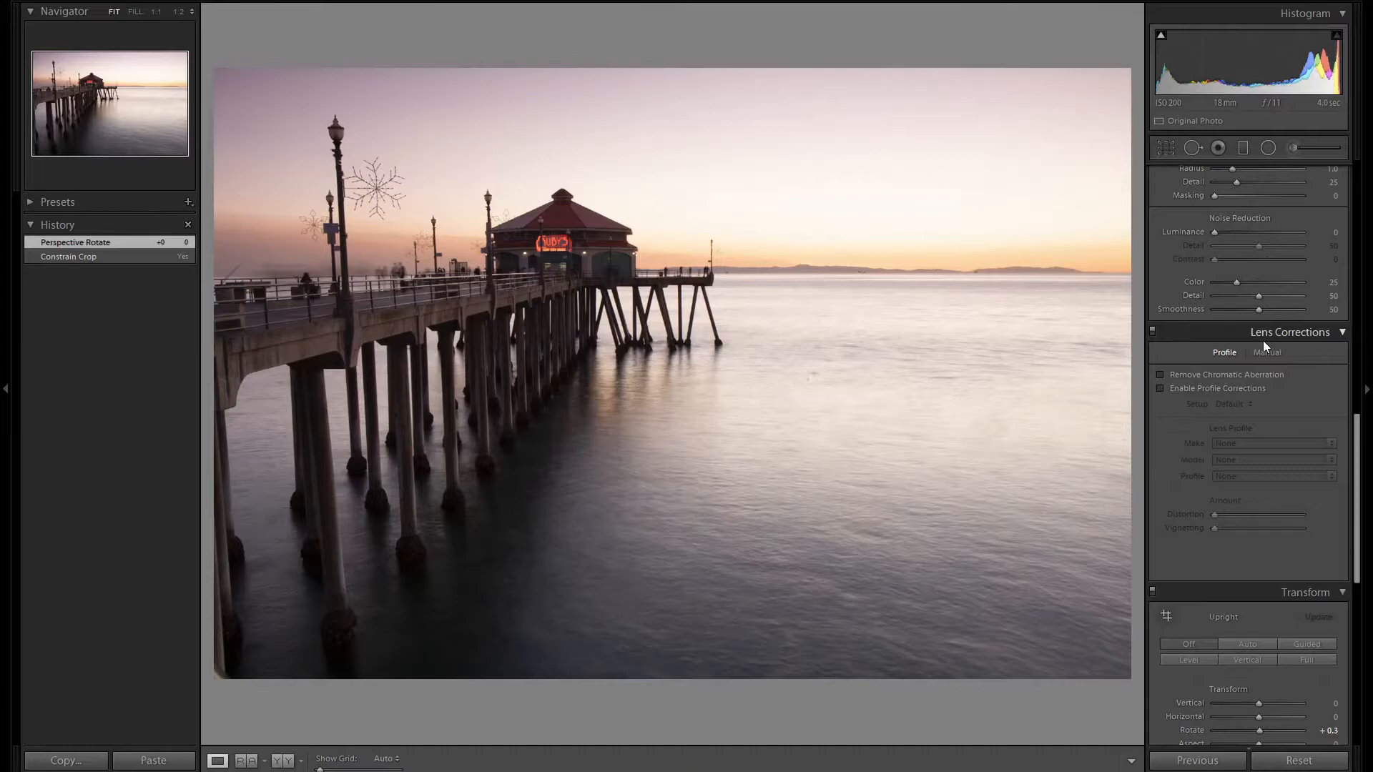
click(1253, 376)
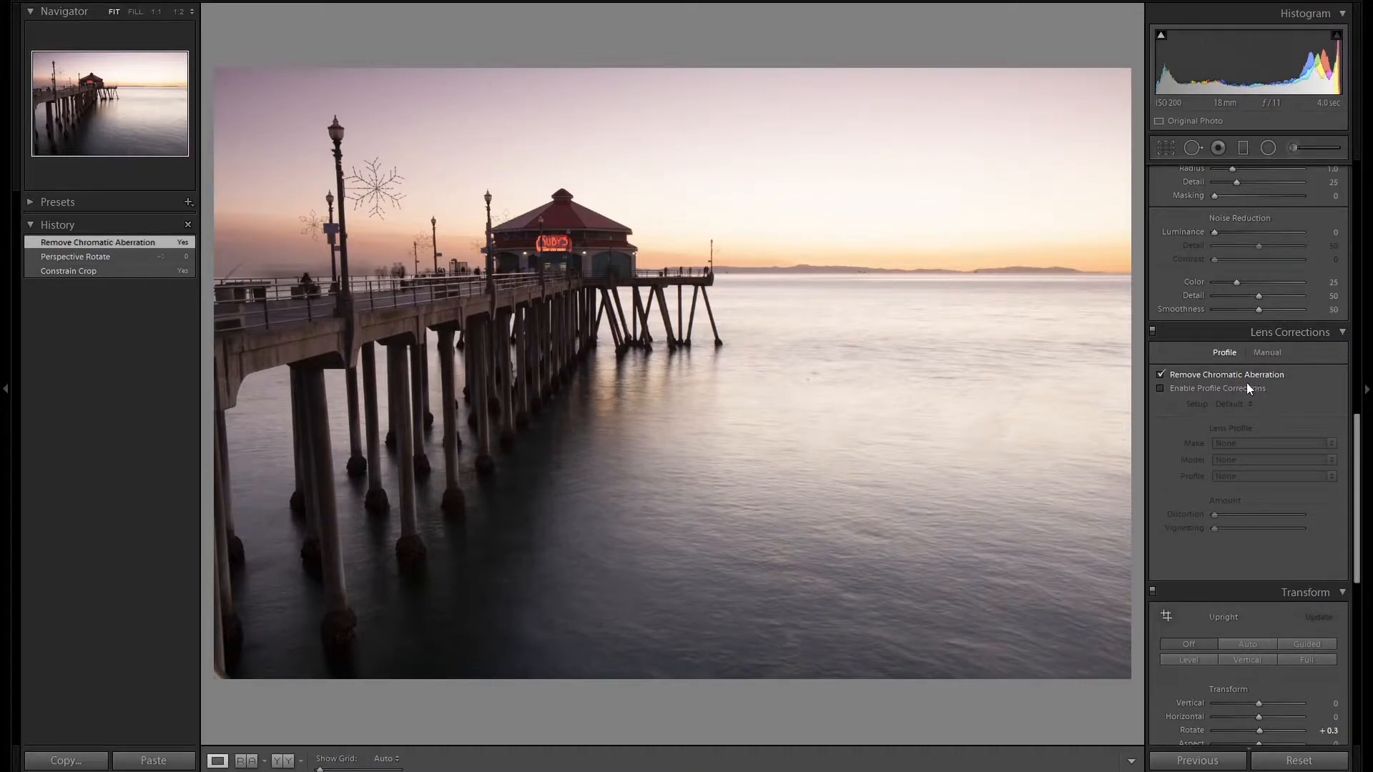
click(1244, 389)
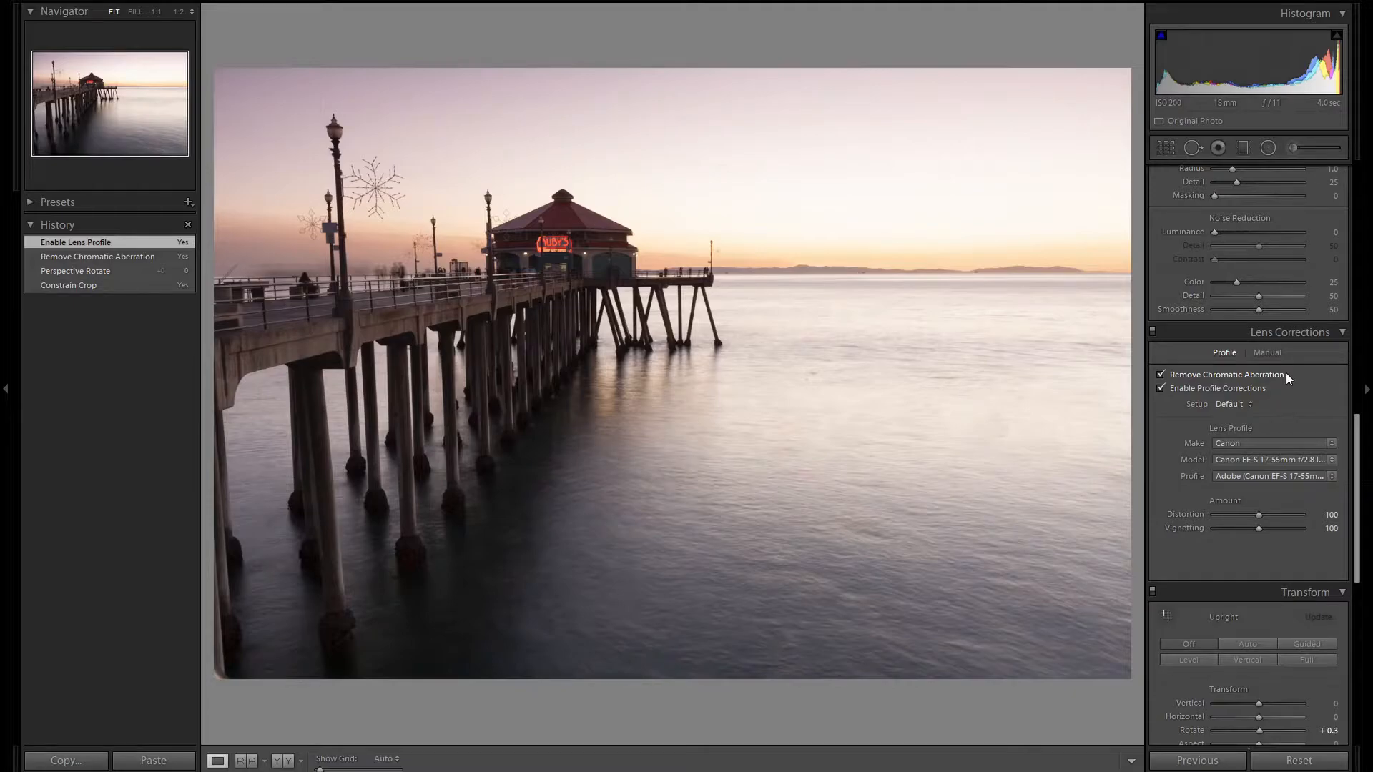
- Set the sharpening amount to 100 and the sharpening masking to 35
scroll(1285, 372, up, 2)
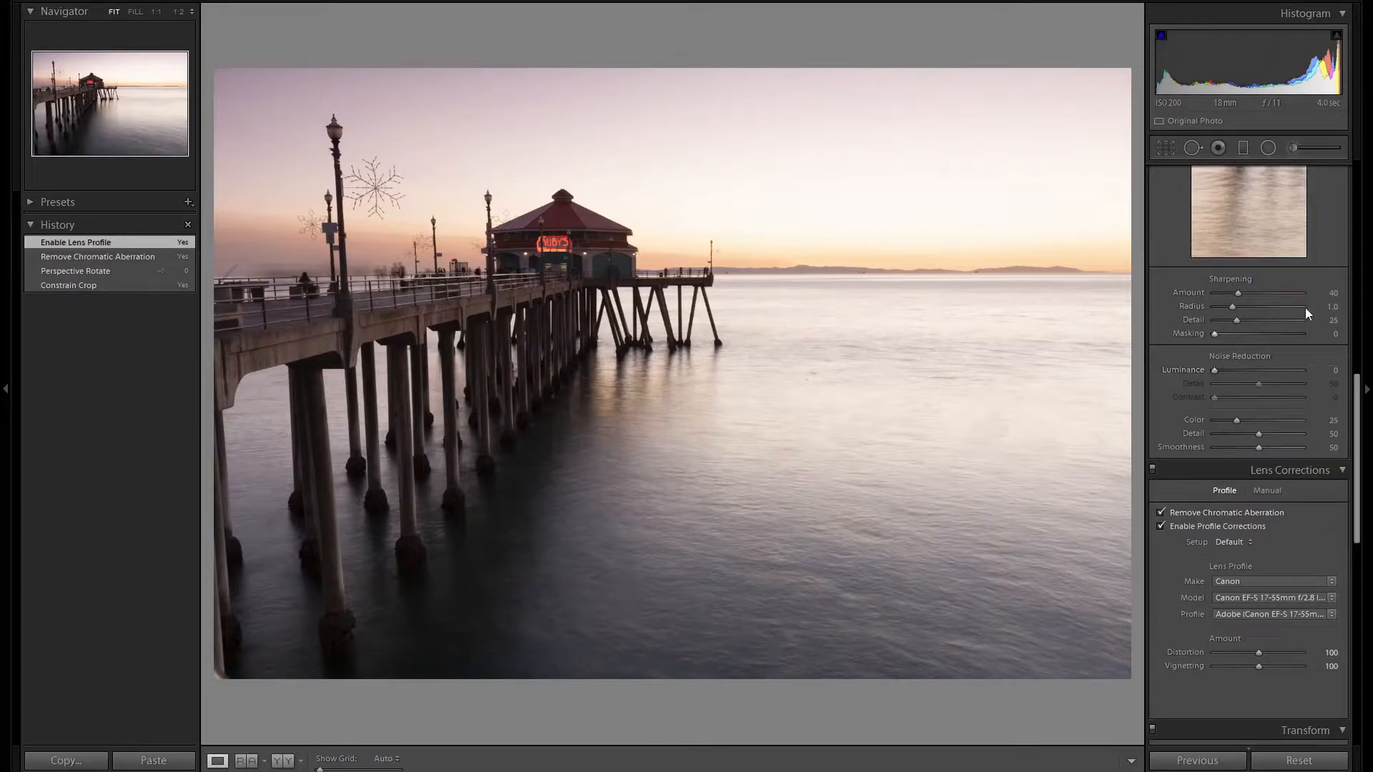
click(1322, 293)
text(100)
key(Return)
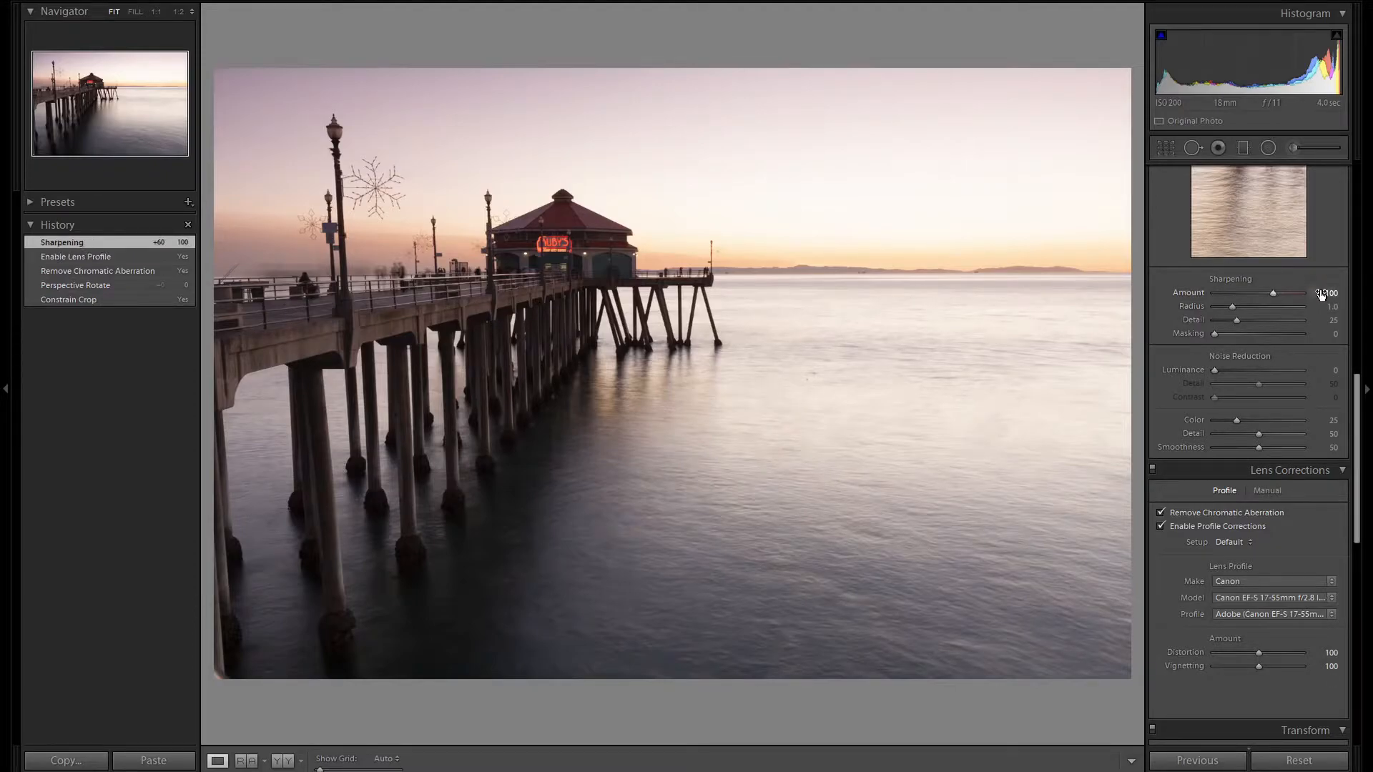
key(alt)
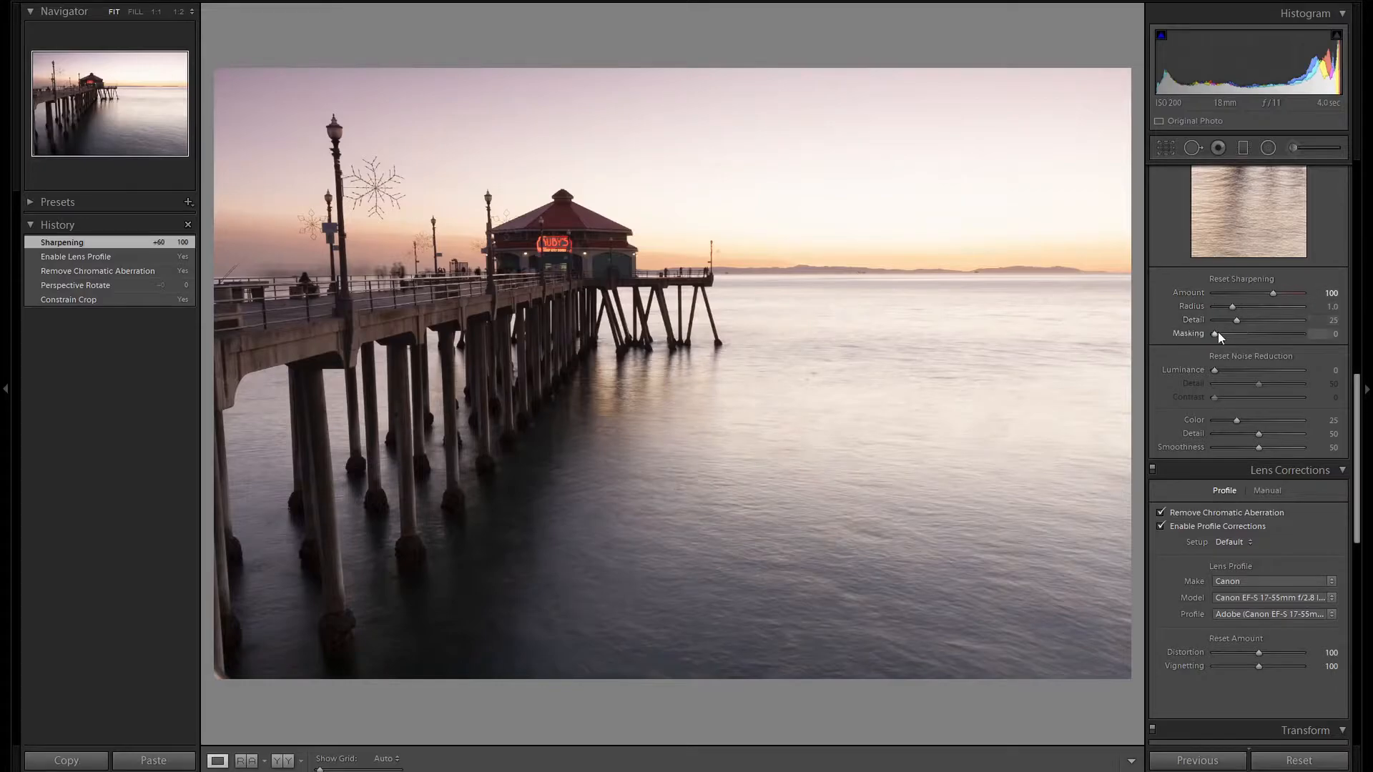
alt+click(1216, 335)
mouse_move(1216, 336)
mouse_down()
mouse_move(1256, 336)
mouse_move(1244, 336)
mouse_up()
- Set the photo's highlights to -100 and shadows to +100
scroll(1323, 344, up, 5)
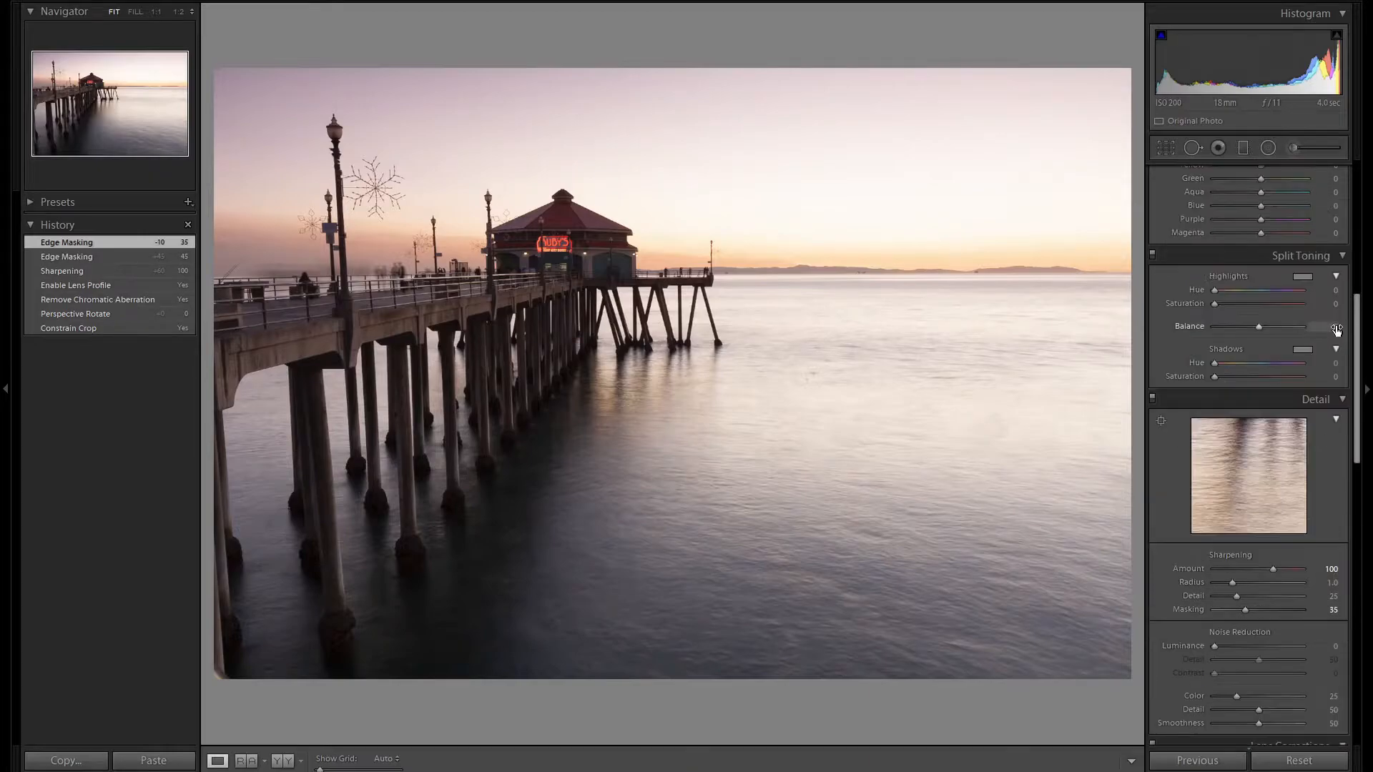
scroll(1333, 337, up, 3)
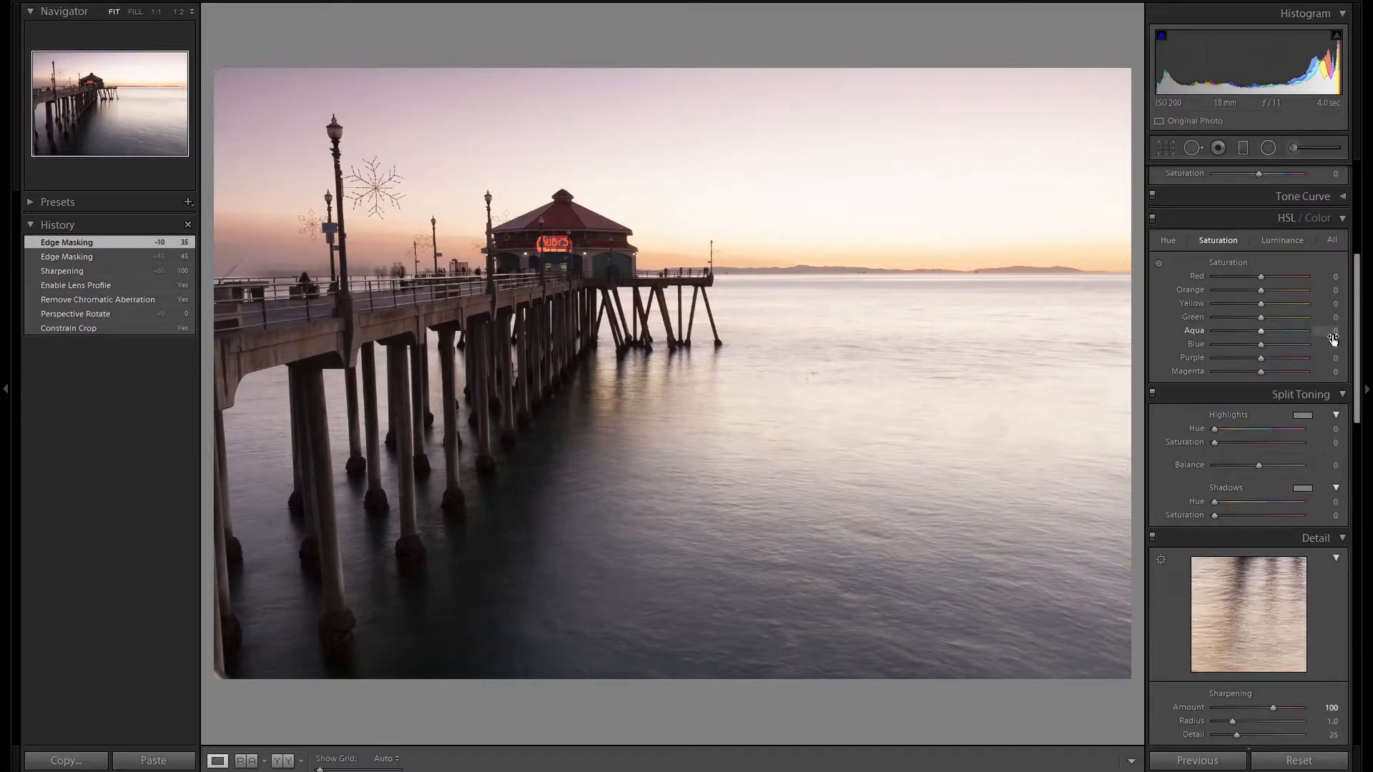
scroll(1333, 339, up, 6)
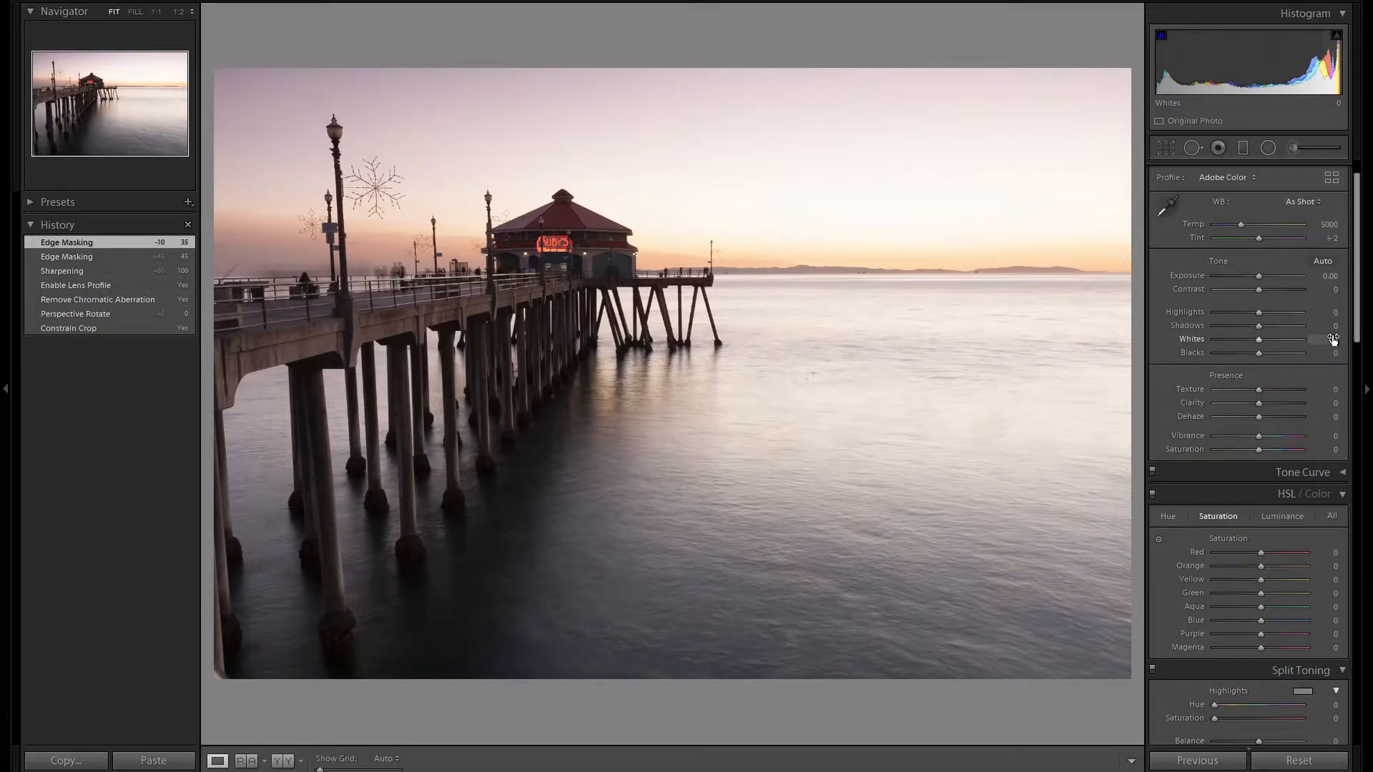
drag(1259, 312, 1305, 326)
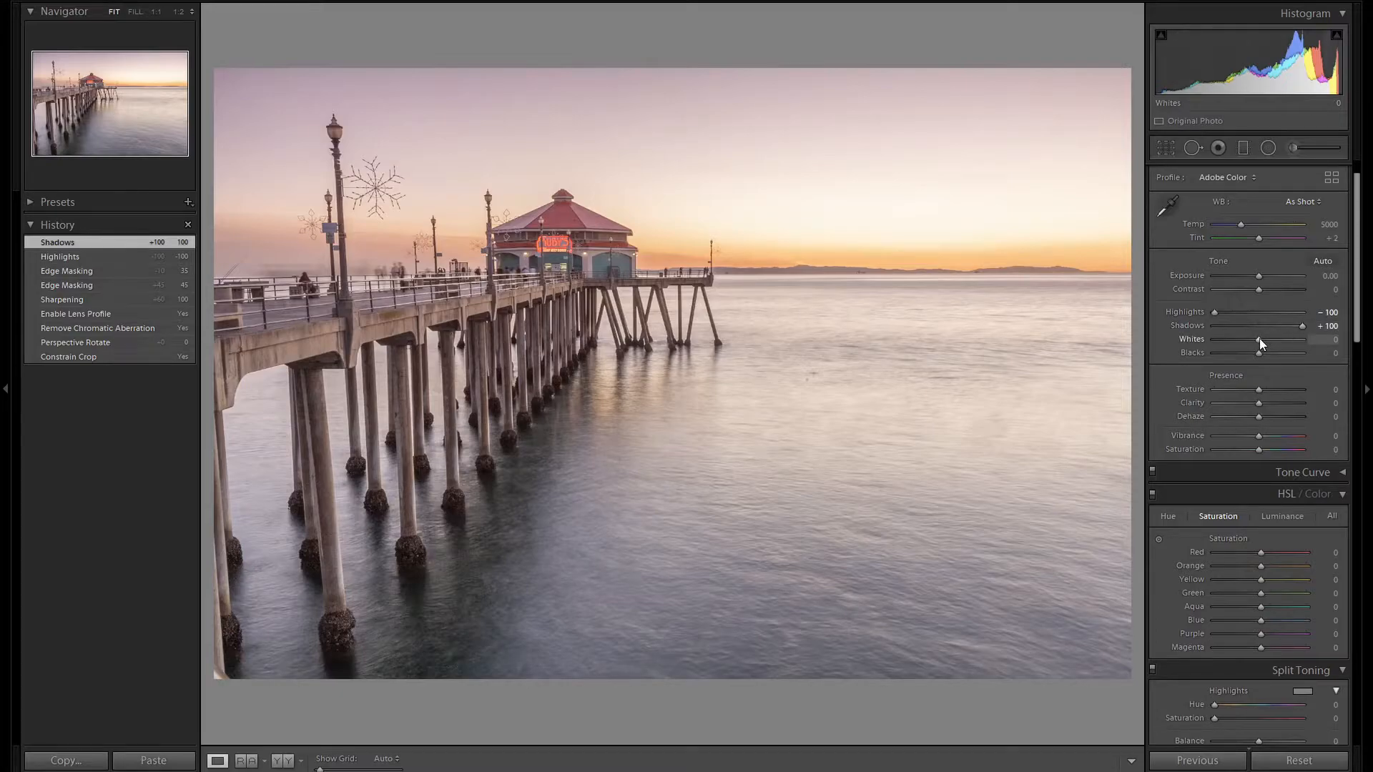
- Set the photo's whites to +45 and blacks to -15
scroll(1260, 338, up, 3)
scroll(1259, 338, up, 3)
scroll(1259, 337, up, 3)
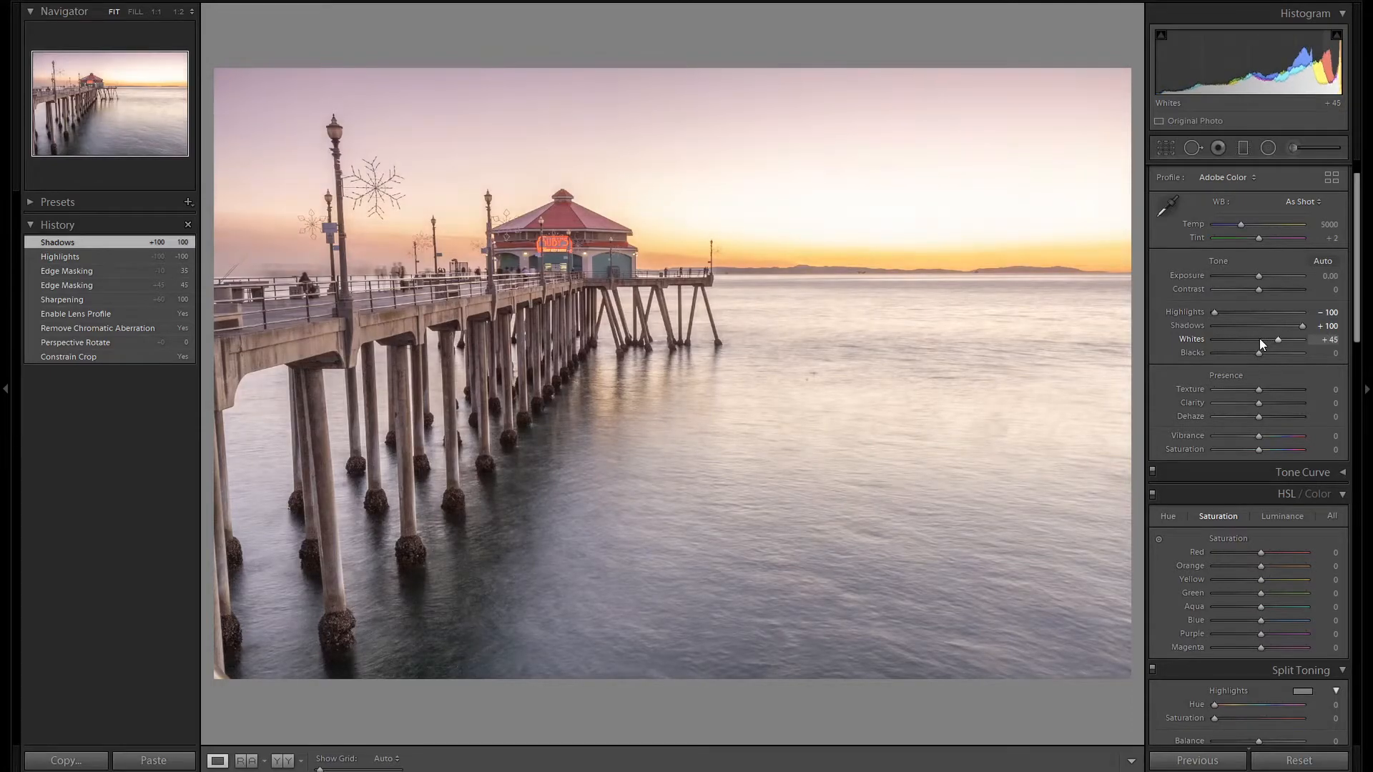
scroll(1259, 338, down, 1)
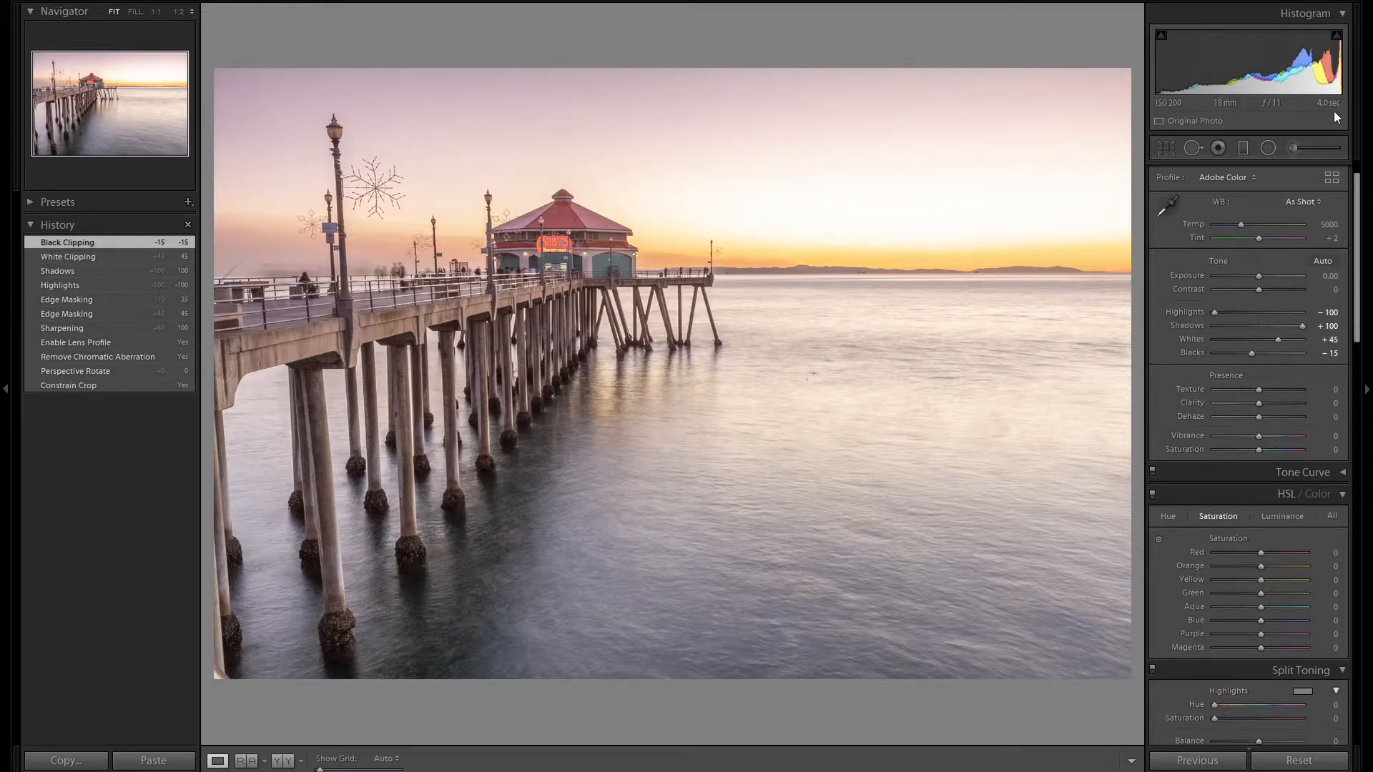
- Cool the white balance temperature to 4500 and apply the Camera Matching Landscape profile
scroll(1243, 226, down, 5)
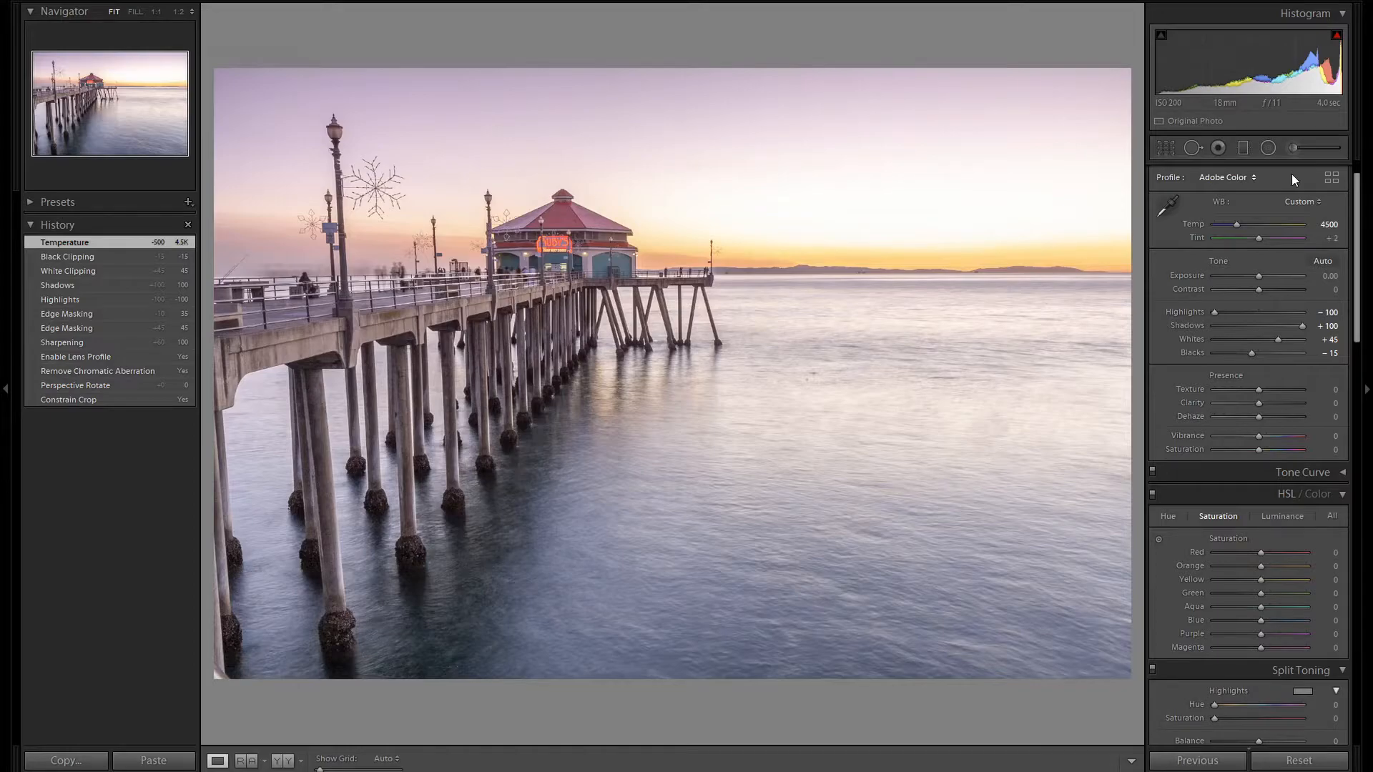
click(1328, 177)
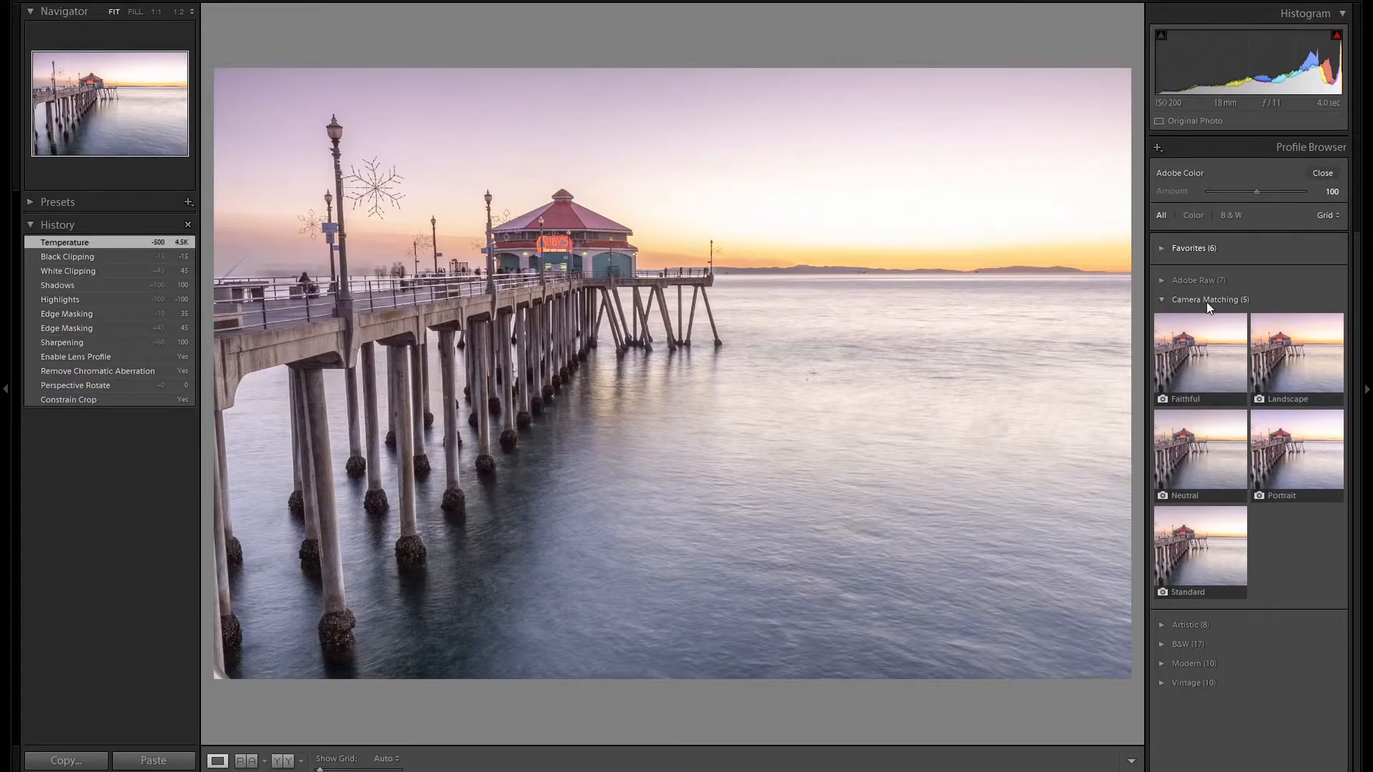
click(1276, 334)
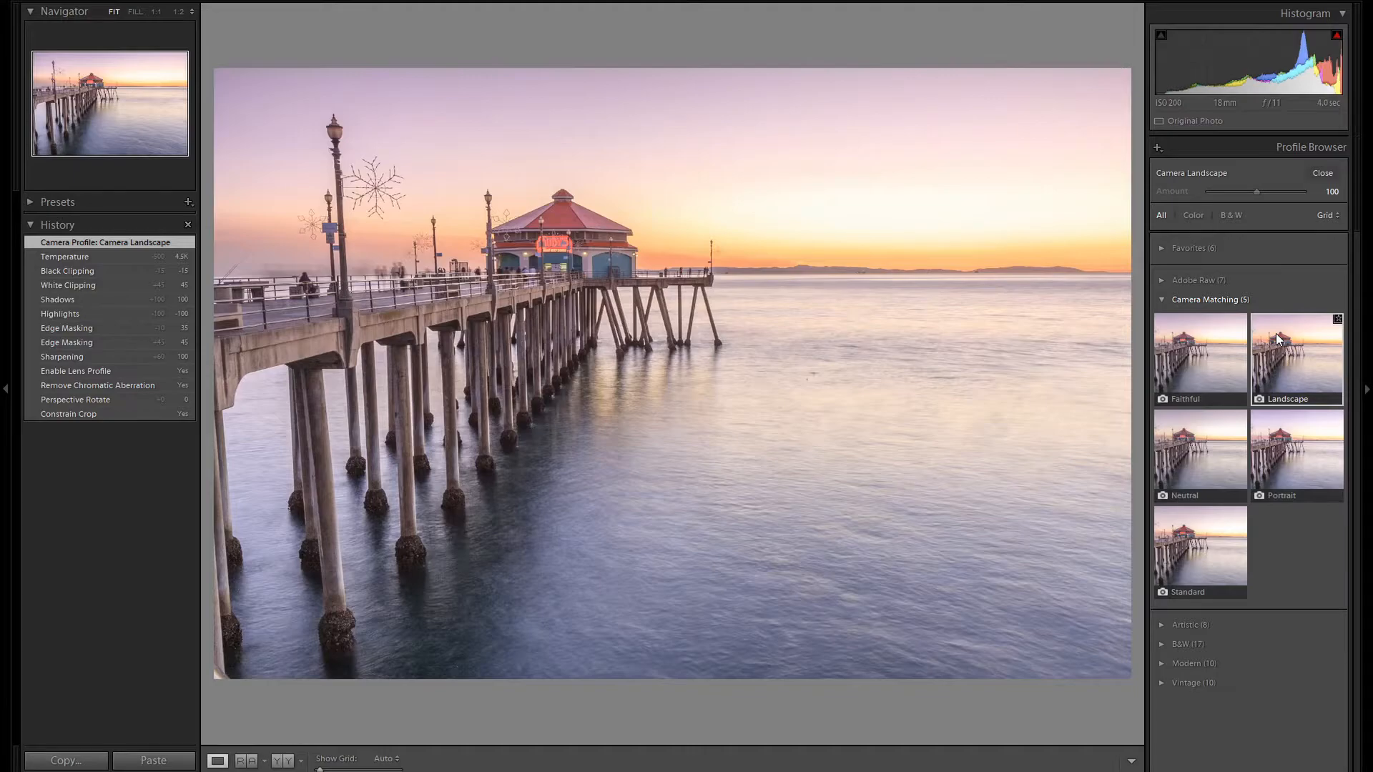
click(1322, 173)
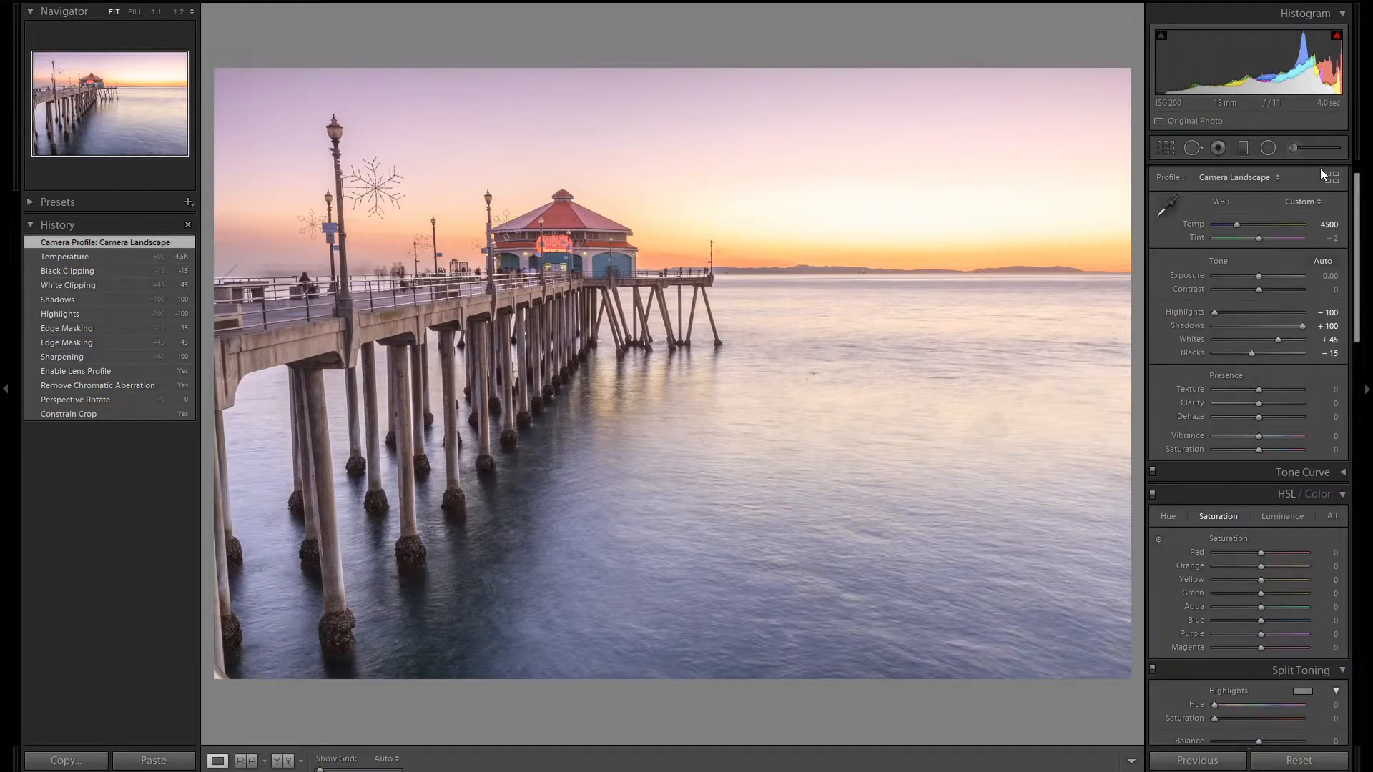
- Lower the luminance of the reds, purples and magentas to -10 each
scroll(1306, 265, down, 3)
click(1281, 379)
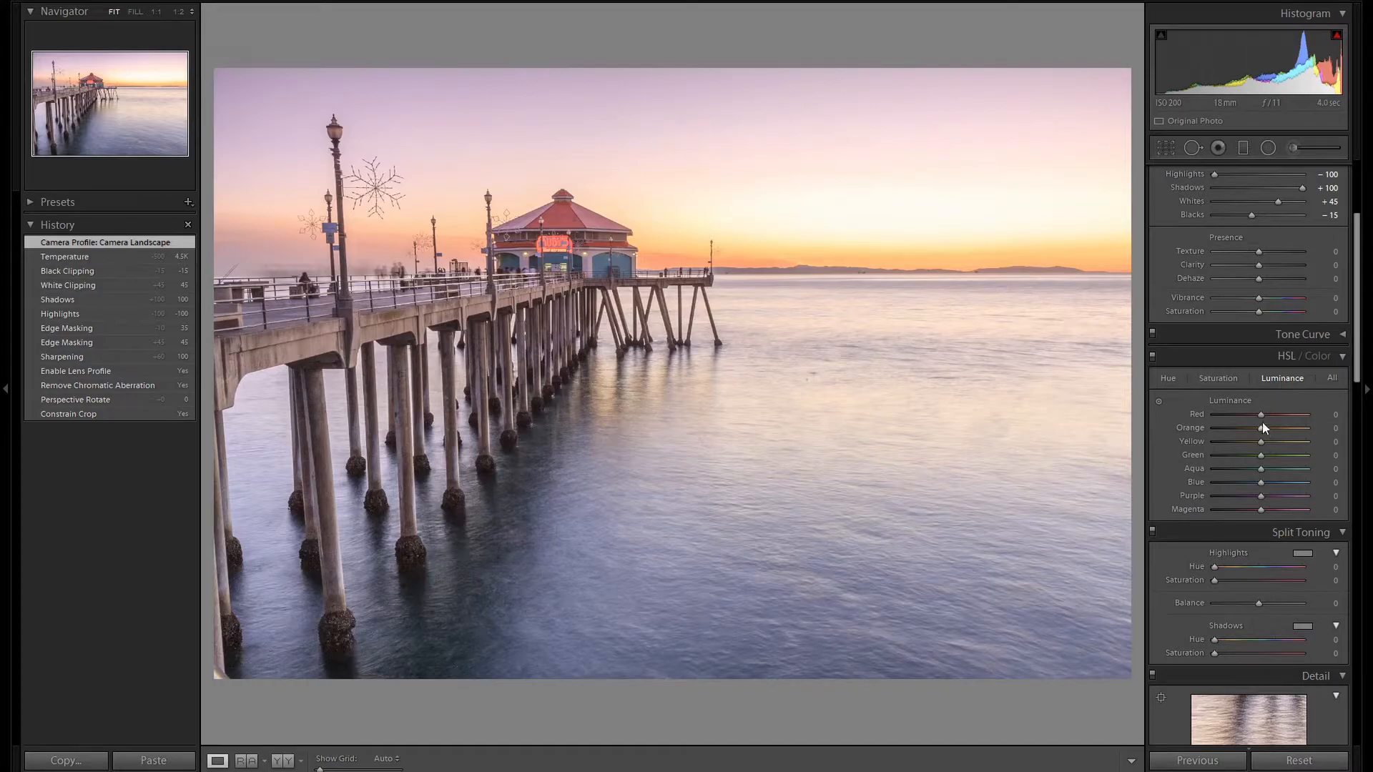
key(Down)
key(Down)
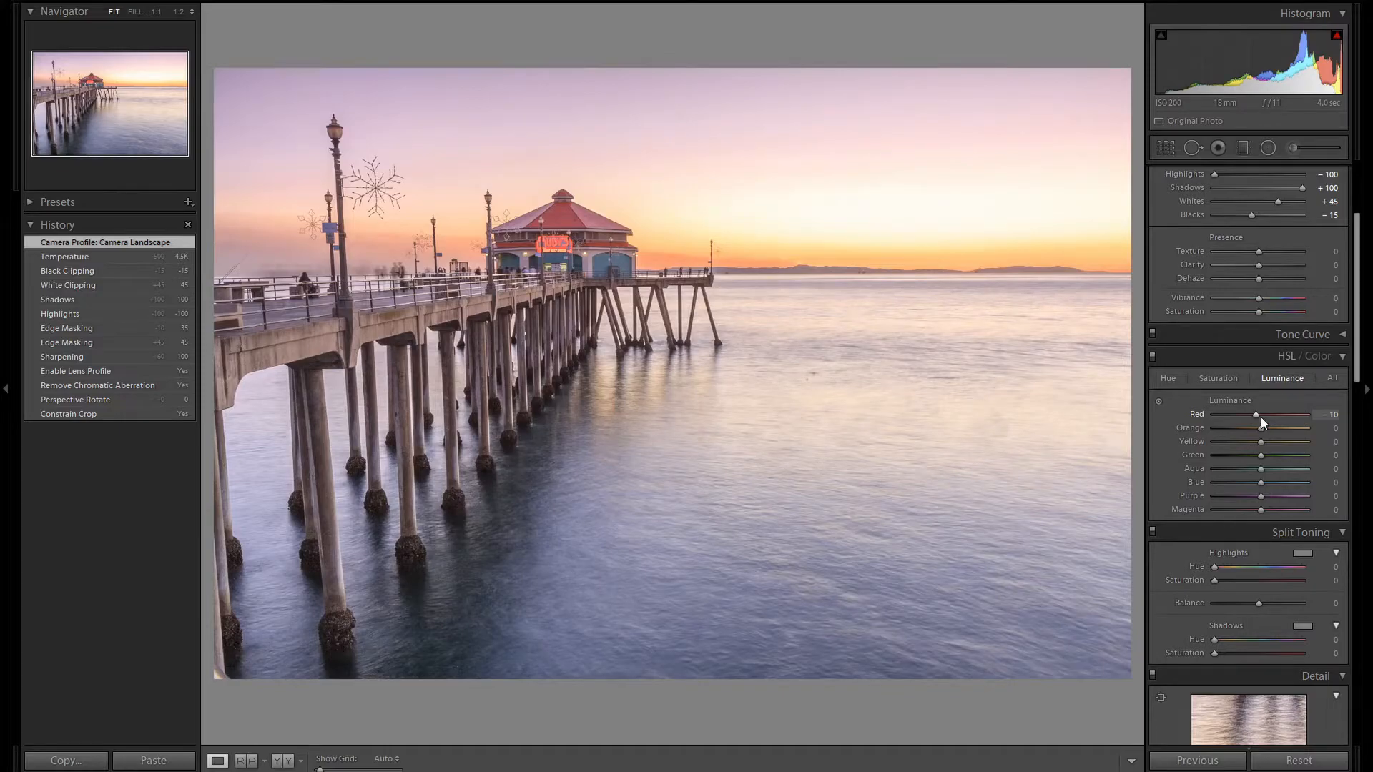
key(Down)
key(Down)
key(Down)
key(Down)
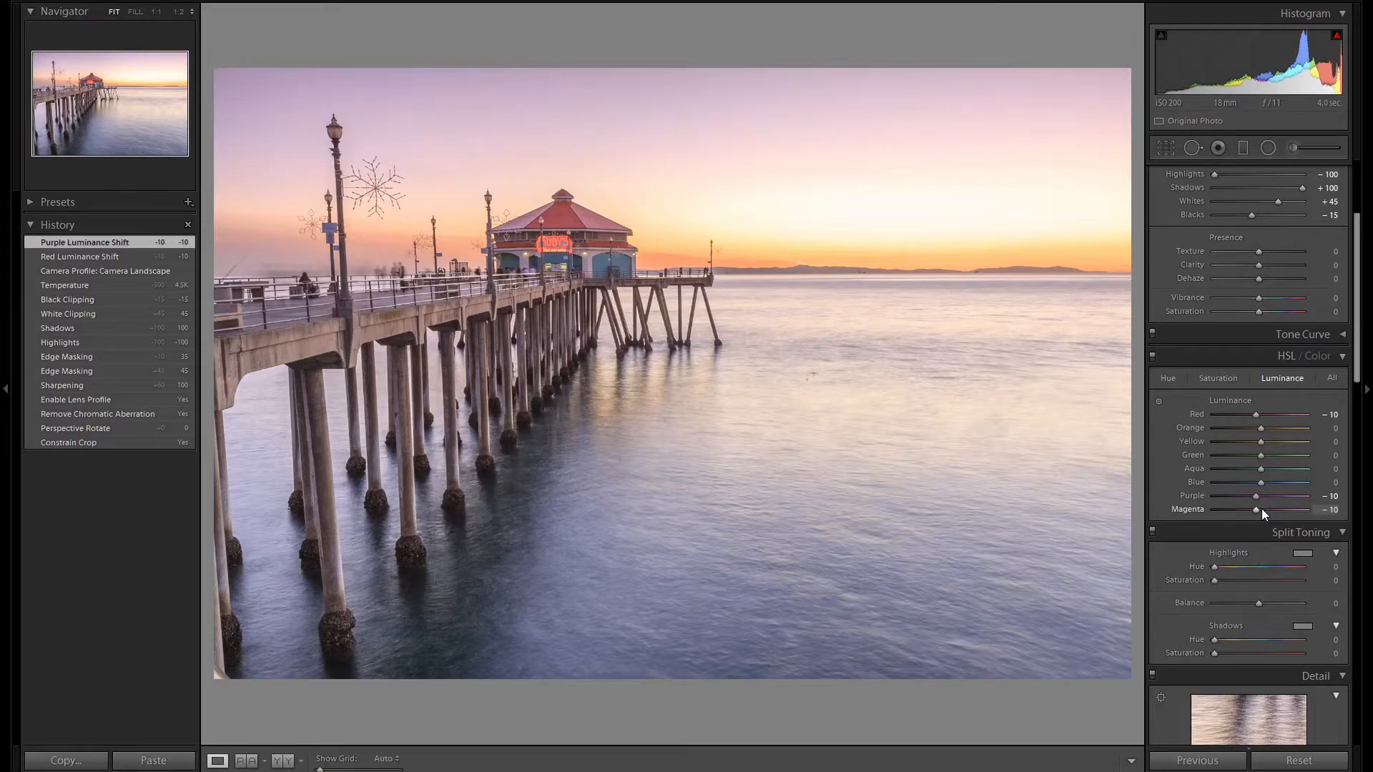
- Raise the saturation of the reds, purples and magentas to +10 each
click(1225, 377)
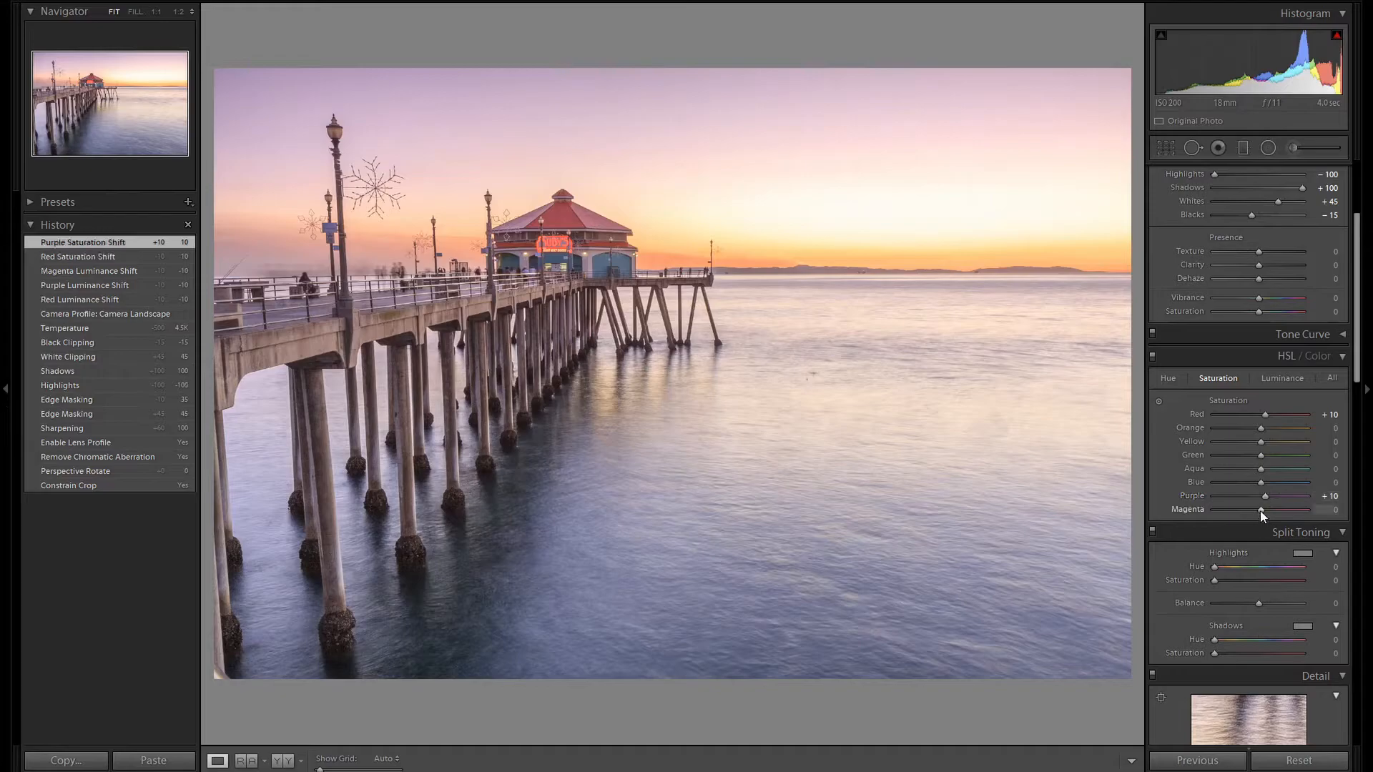
key(Up)
key(Up)
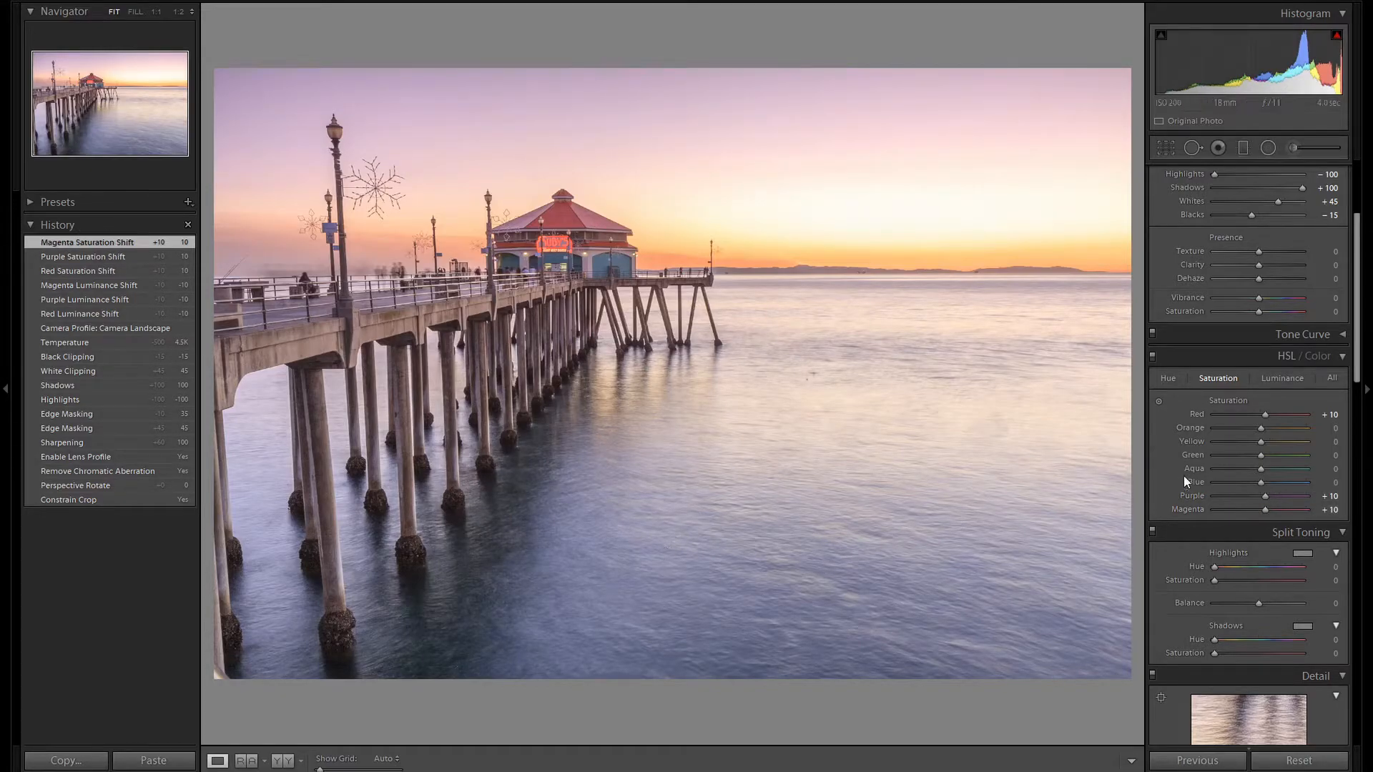
- Shift the hue of the blues to -35
click(1170, 379)
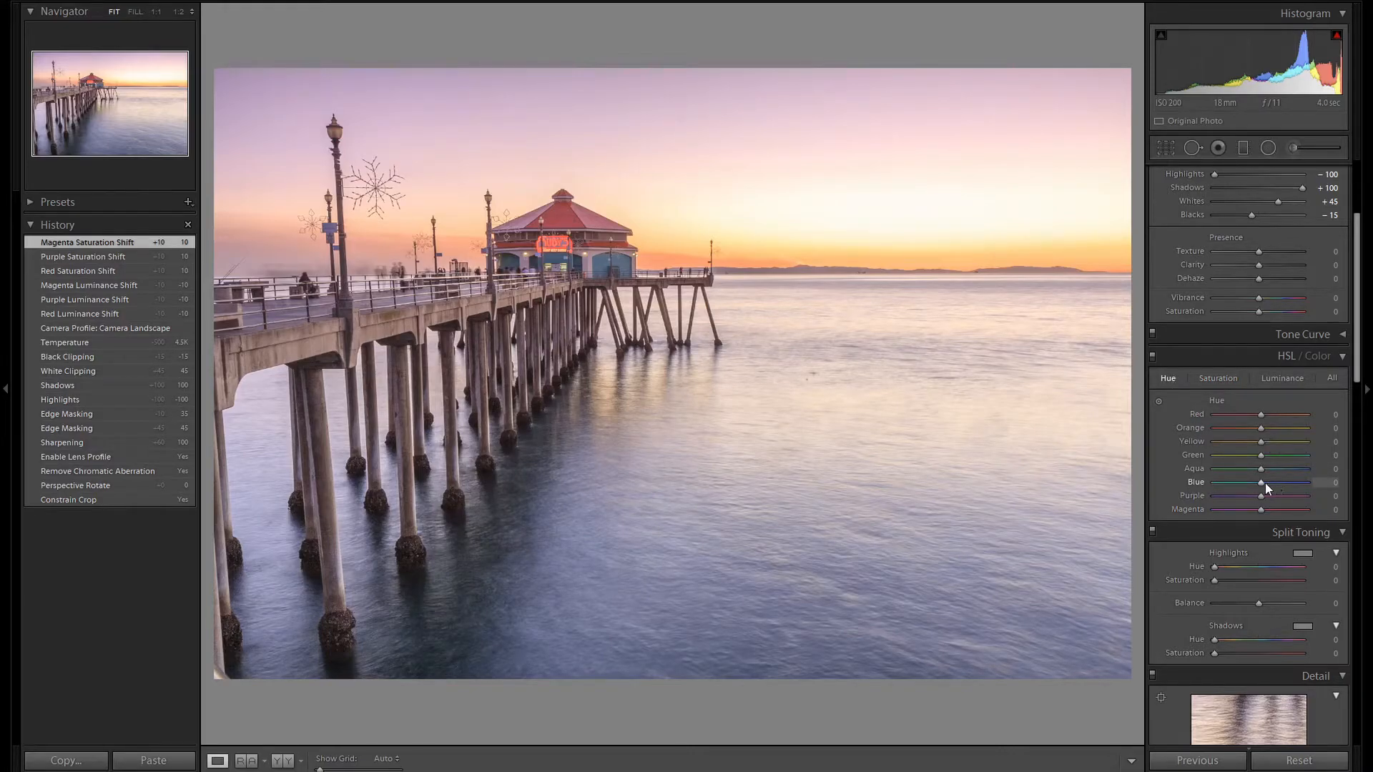
key(Down)
key(Down)
key(Down)
key(Down)
key(Down)
key(Down)
key(Down)
- Add a narrow graduated filter over the sky down to the horizon, with exposure -0.10 and saturation 50
click(1244, 147)
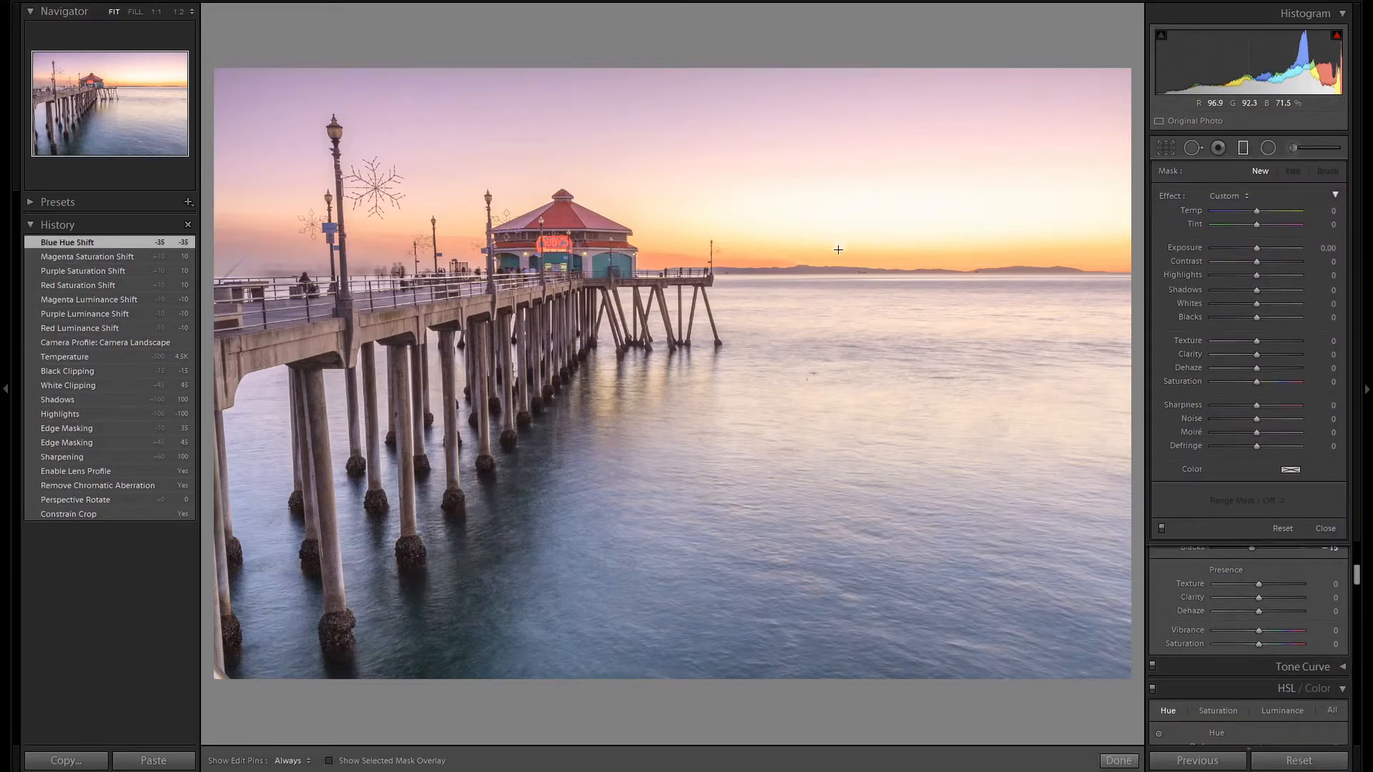
drag(833, 256, 831, 292)
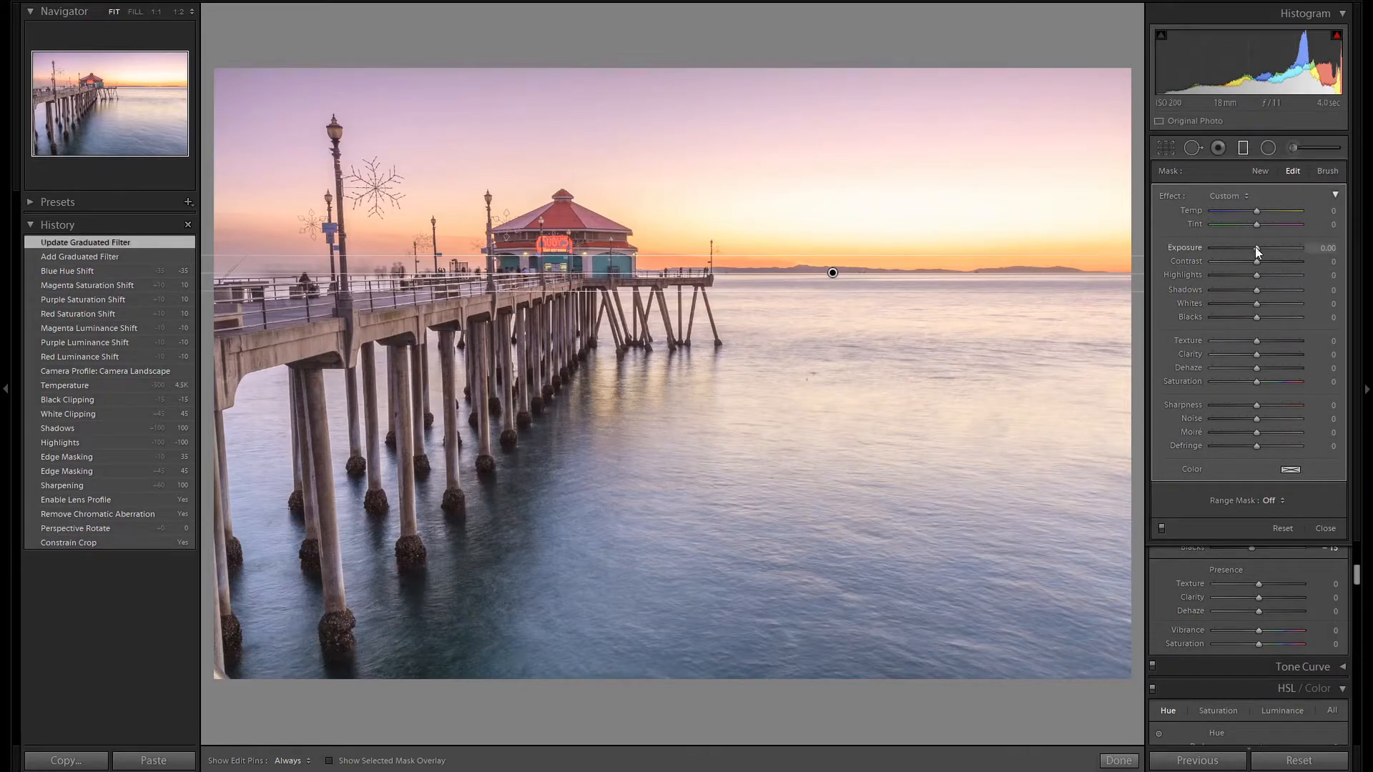
key(Down)
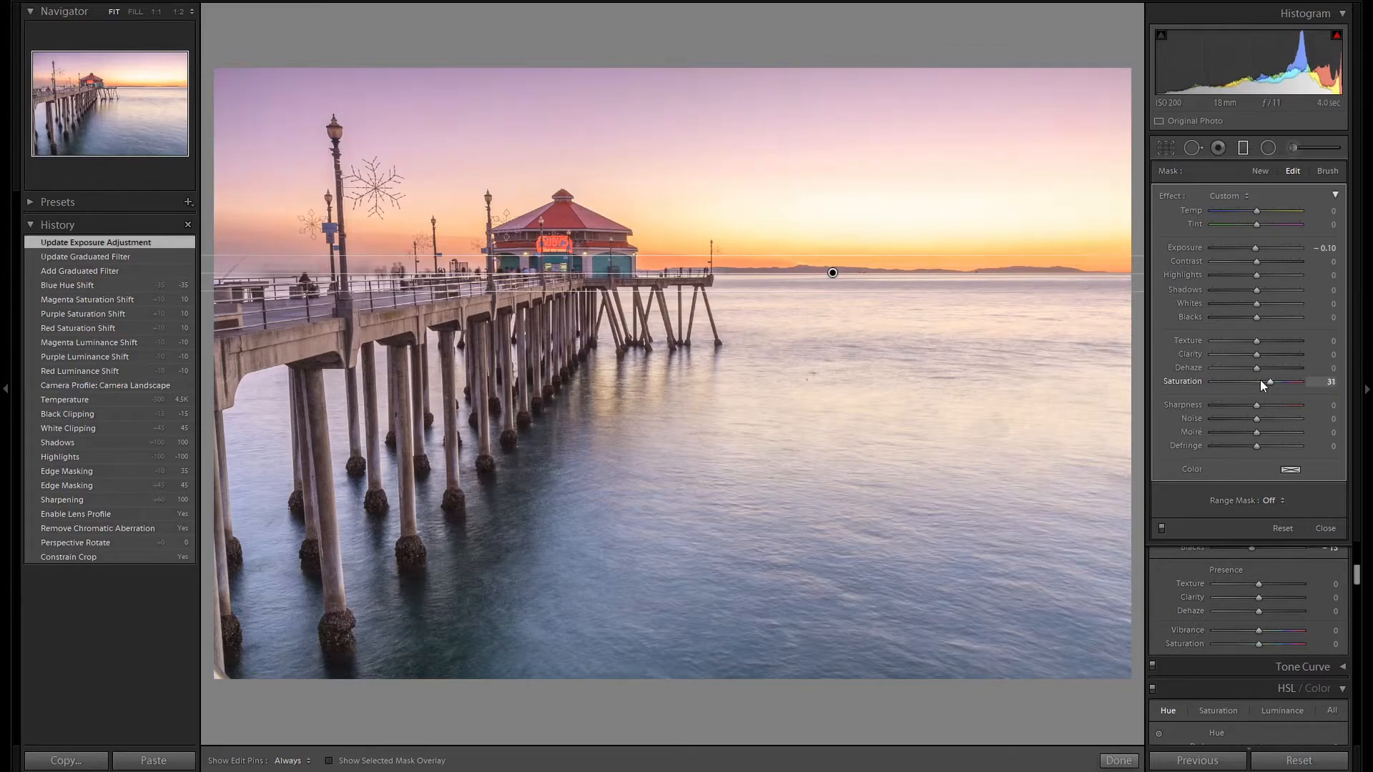
key(shift+Up)
- Erase the graduated filter from the pavilion at the pier's end with an Auto Mask erase brush of size 7.0, checking the mask overlay
key(o)
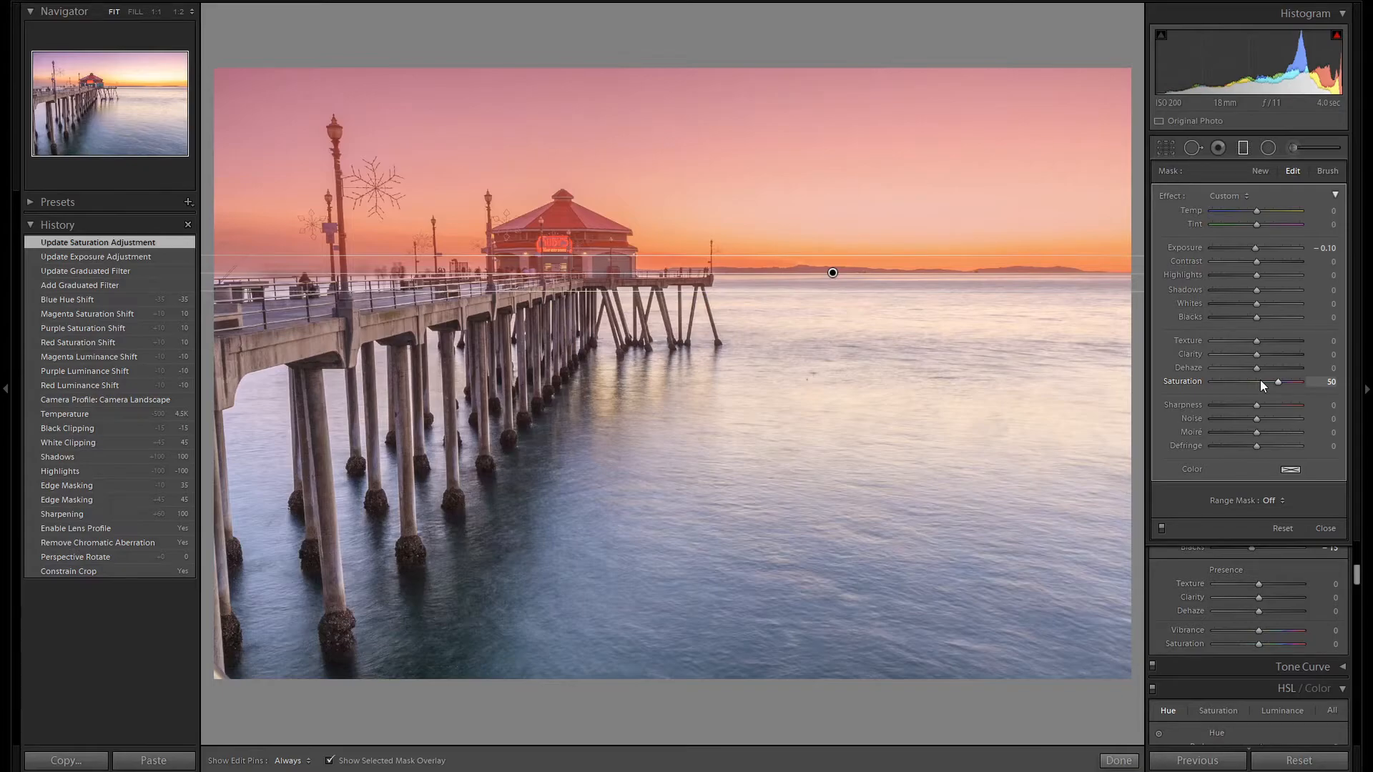
click(1328, 172)
key(alt)
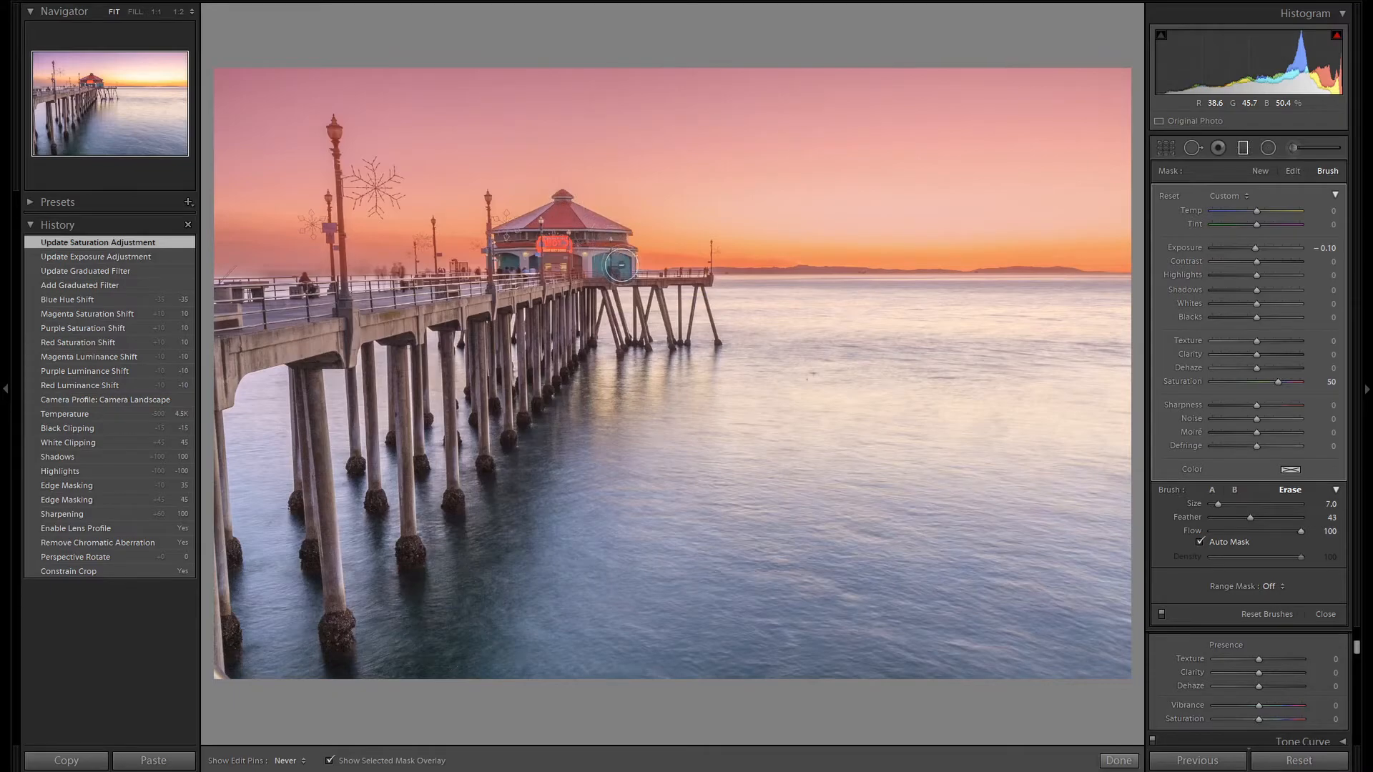
click(517, 272)
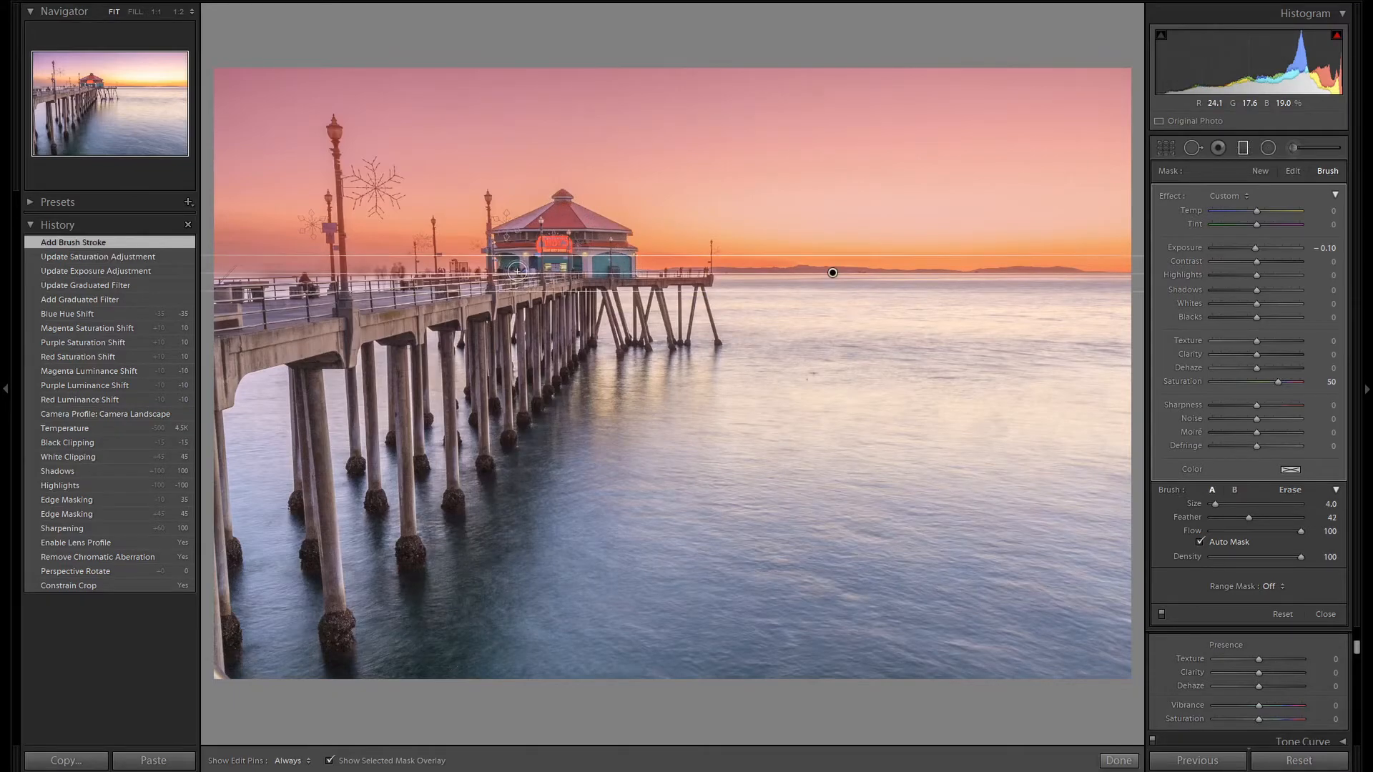
key(o)
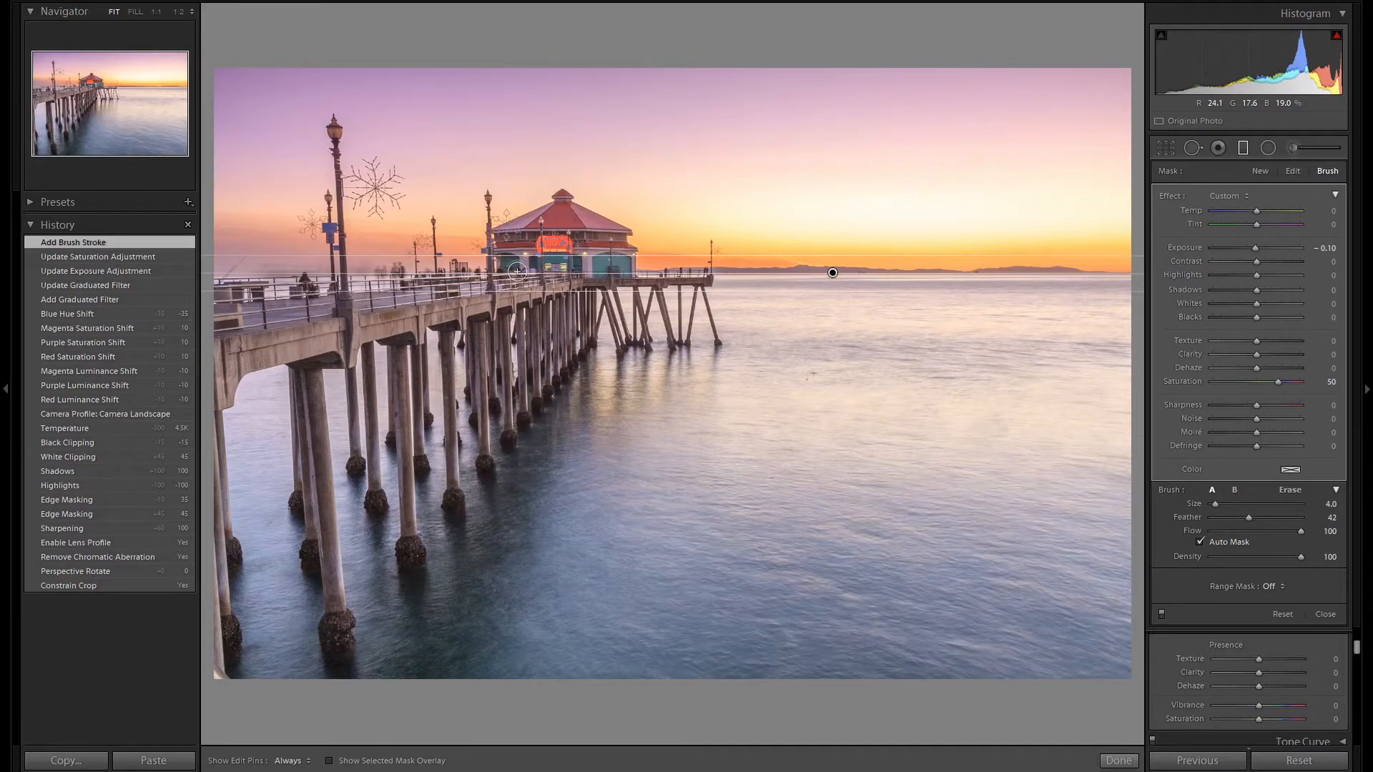
click(1242, 148)
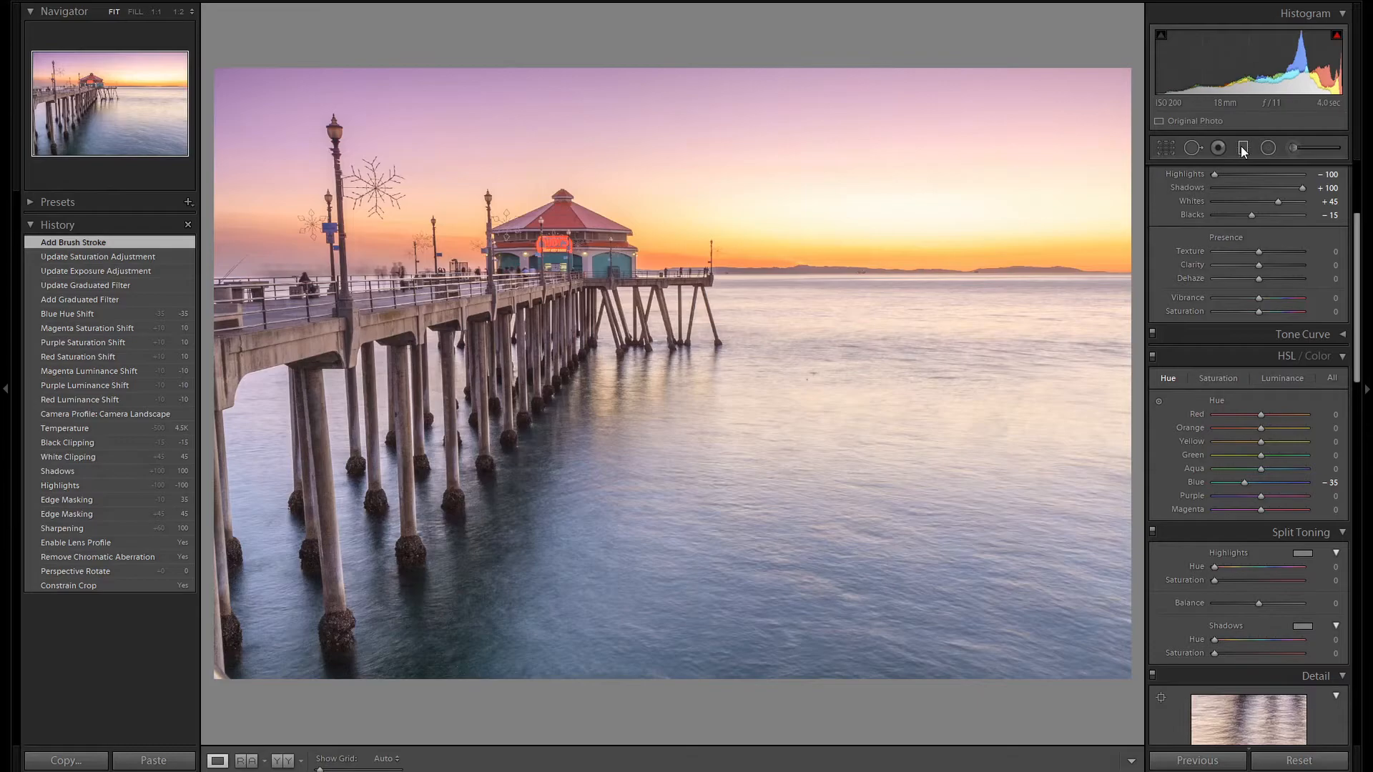
- Lower the luminance of the blues to -40 and raise their saturation to +40
click(1288, 377)
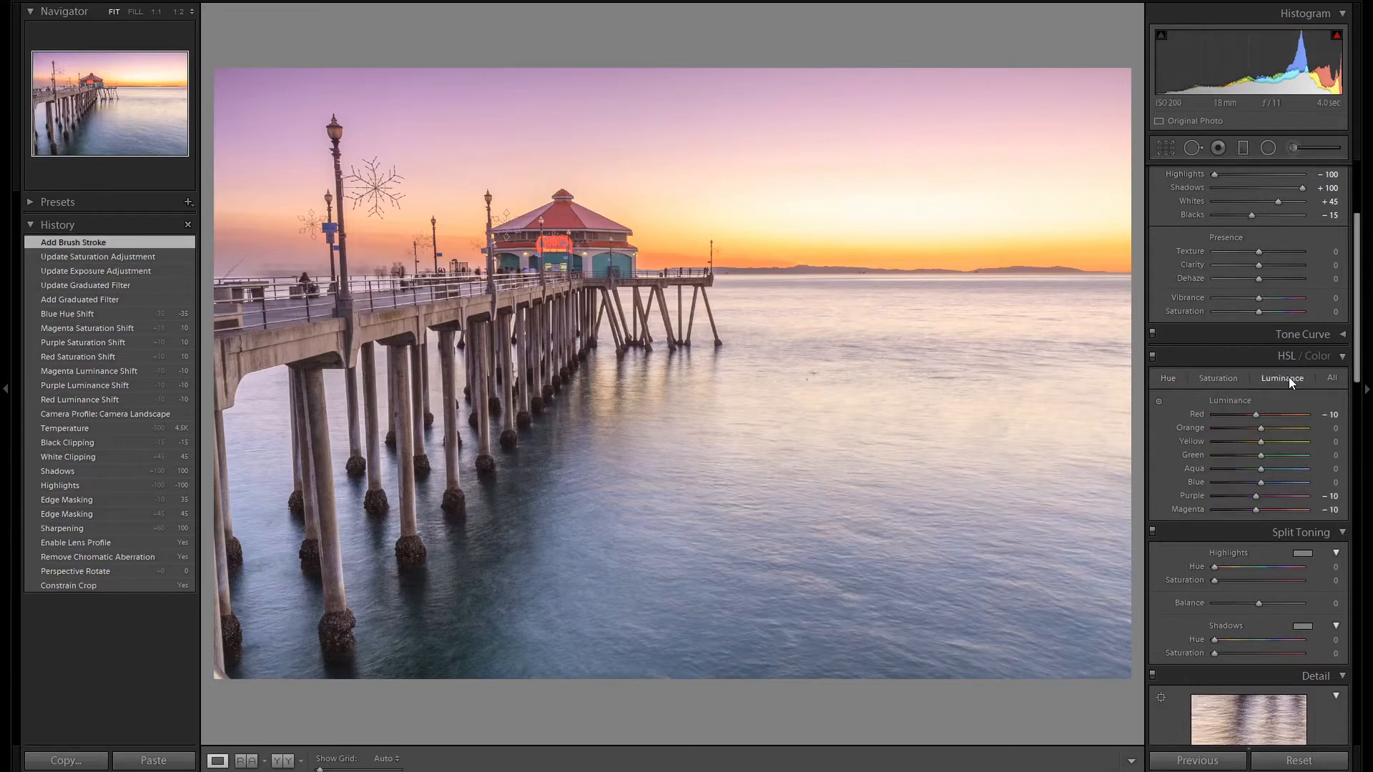
scroll(1262, 483, down, 8)
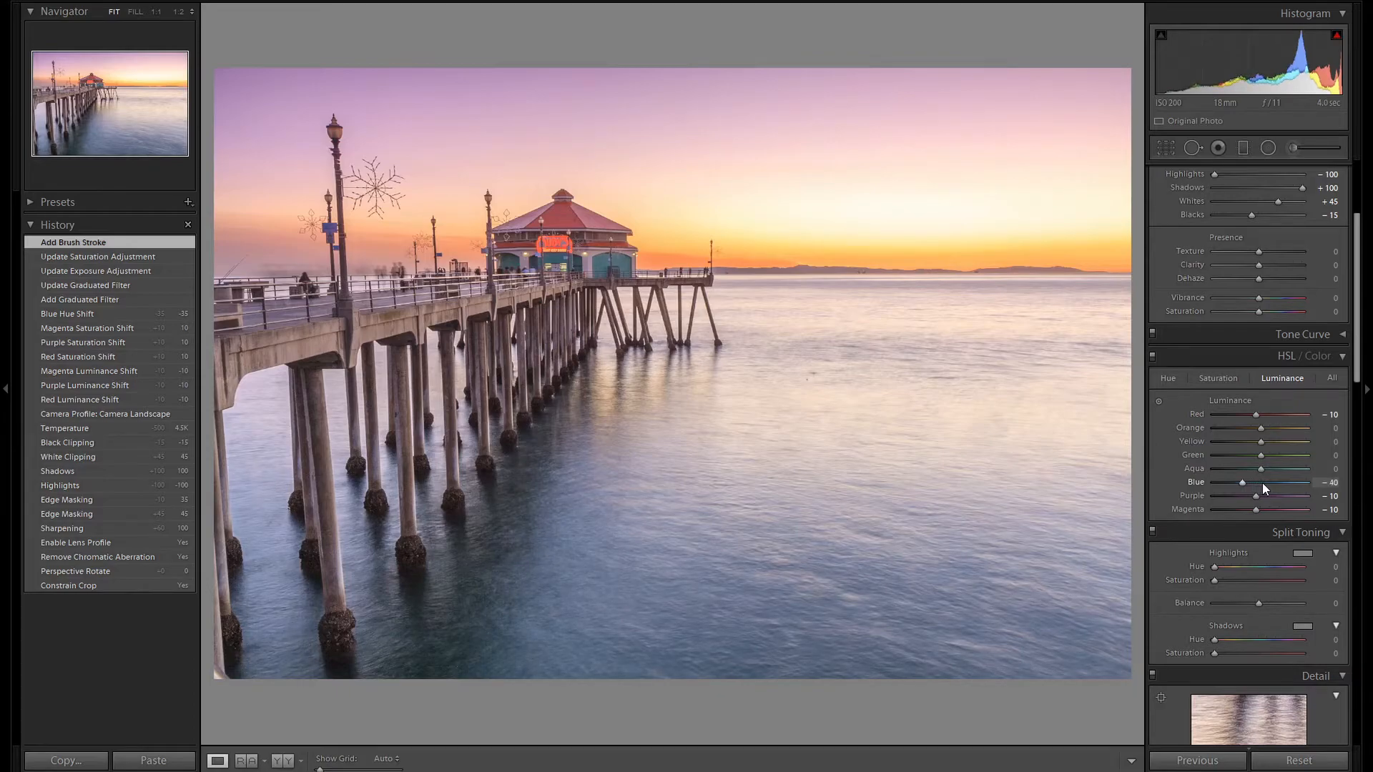
click(1225, 376)
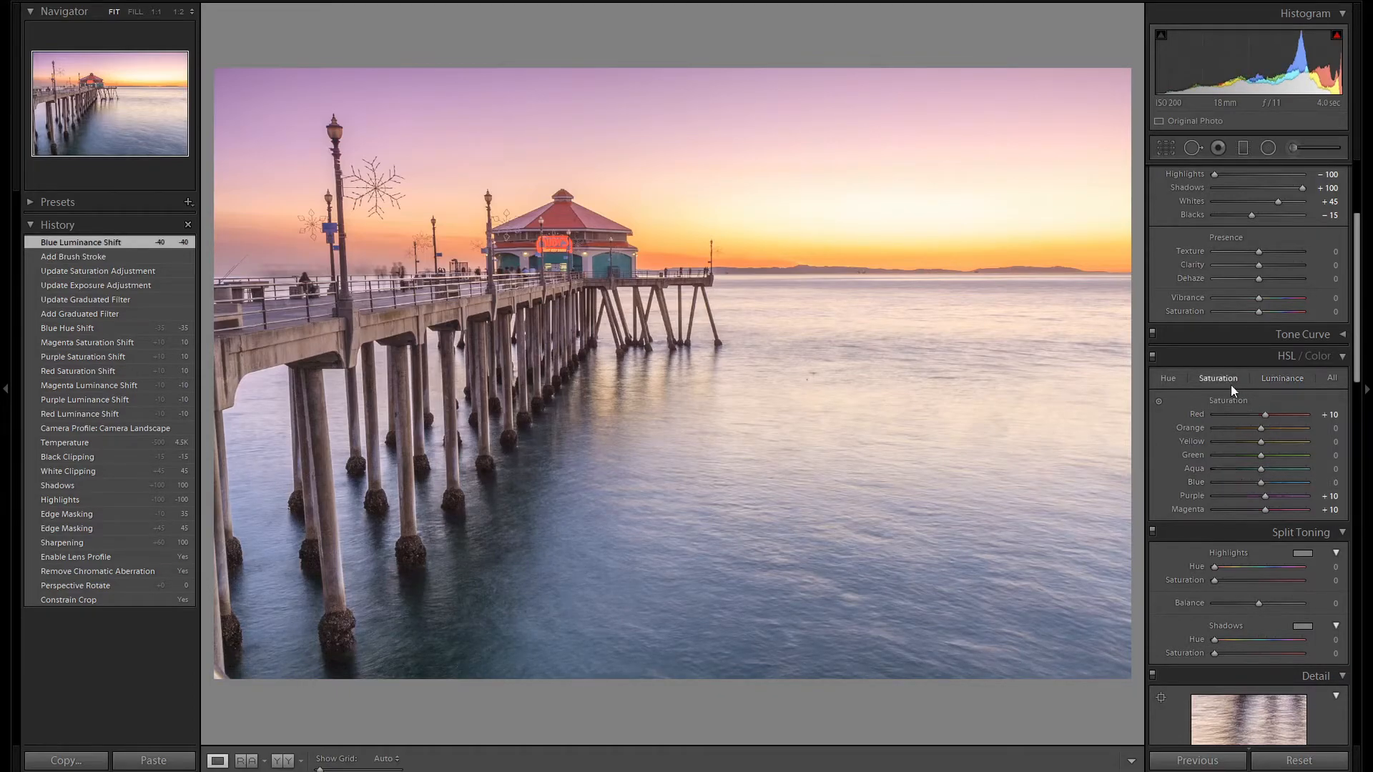
scroll(1259, 482, up, 6)
- With Visualize Spots on, heal the ring-shaped dust spot in the upper sky and the area beside it at brush size 76
click(1193, 148)
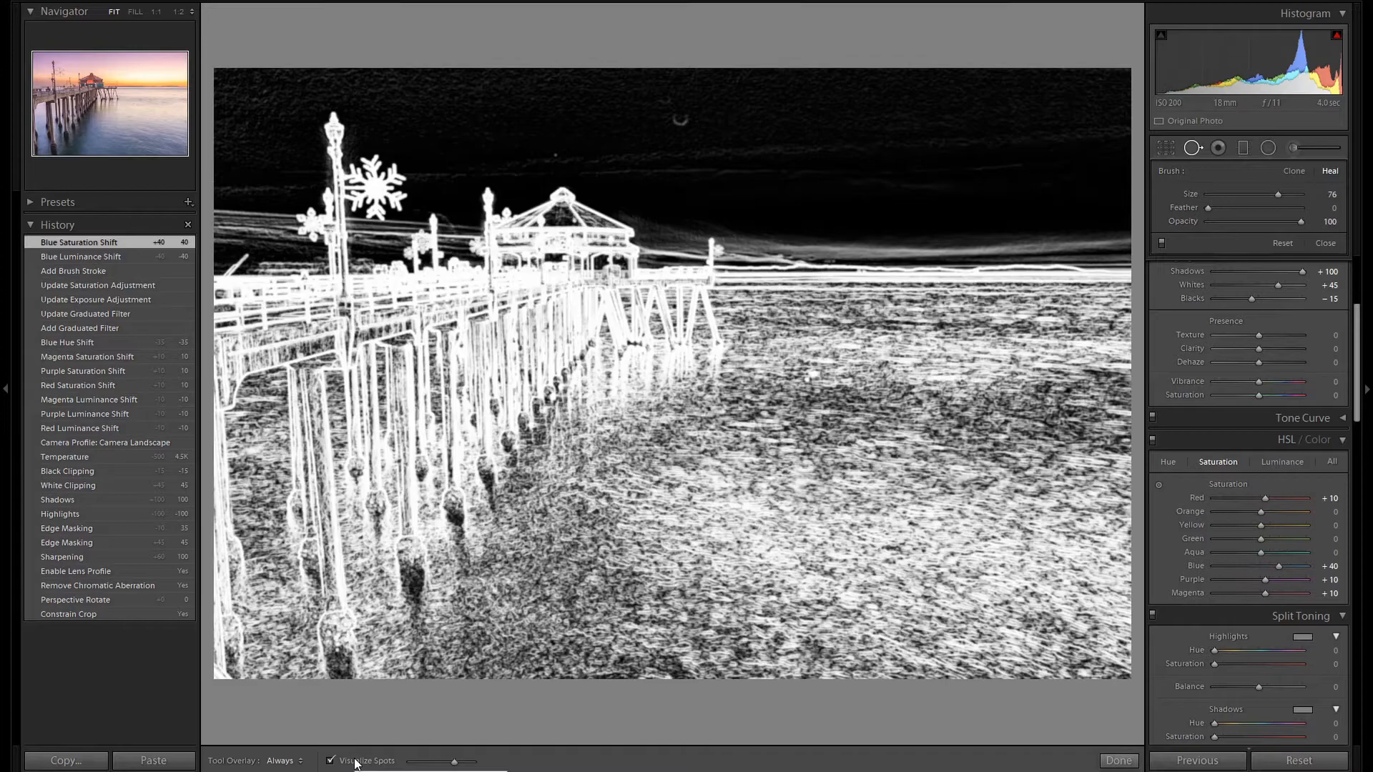
key(t)
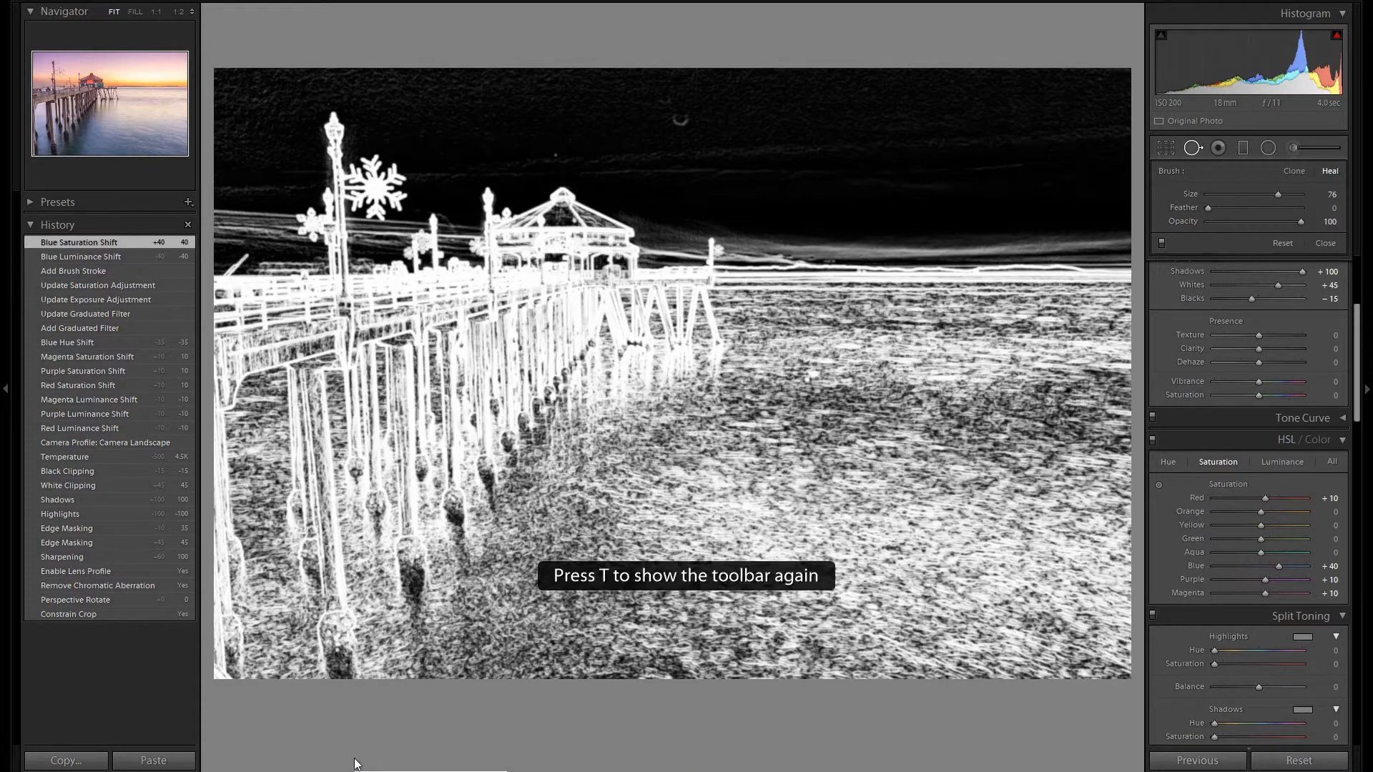
key(t)
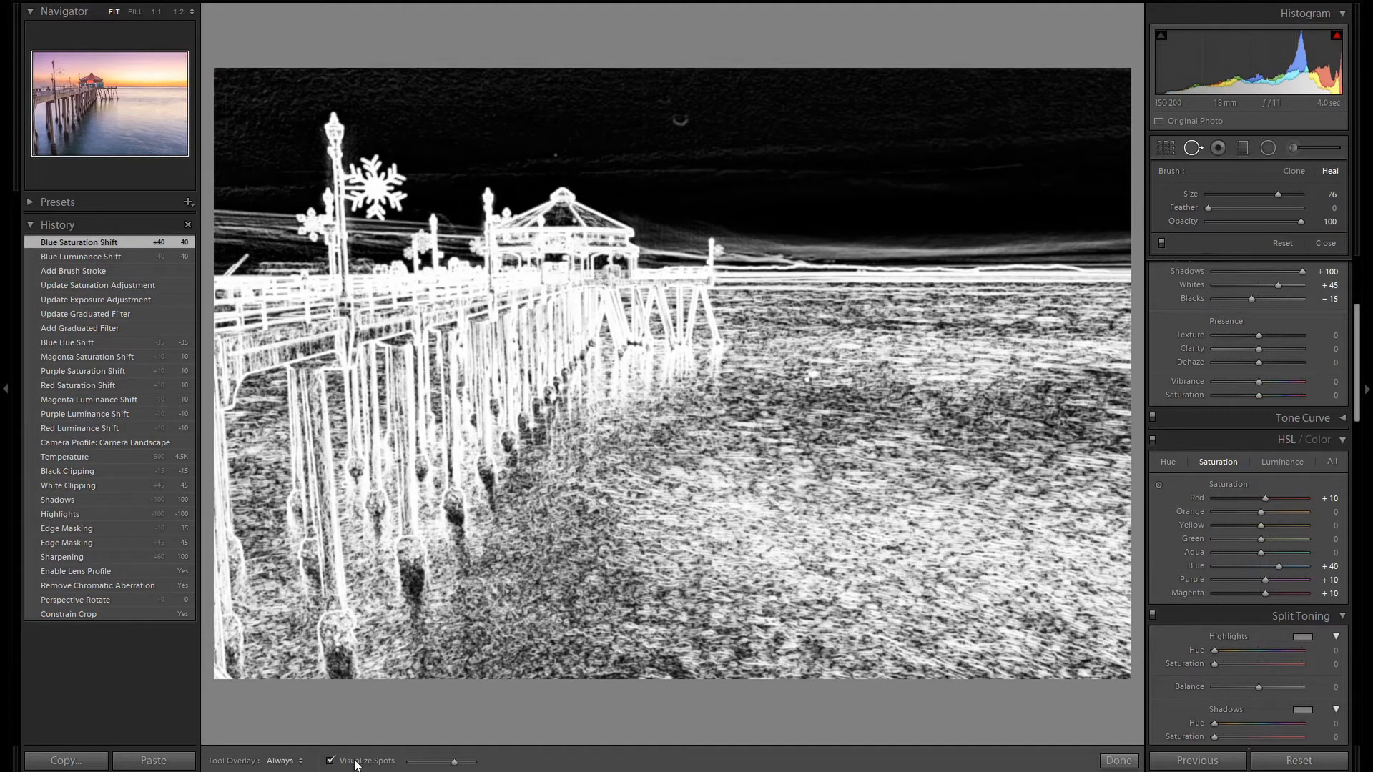
click(331, 762)
click(331, 762)
click(677, 116)
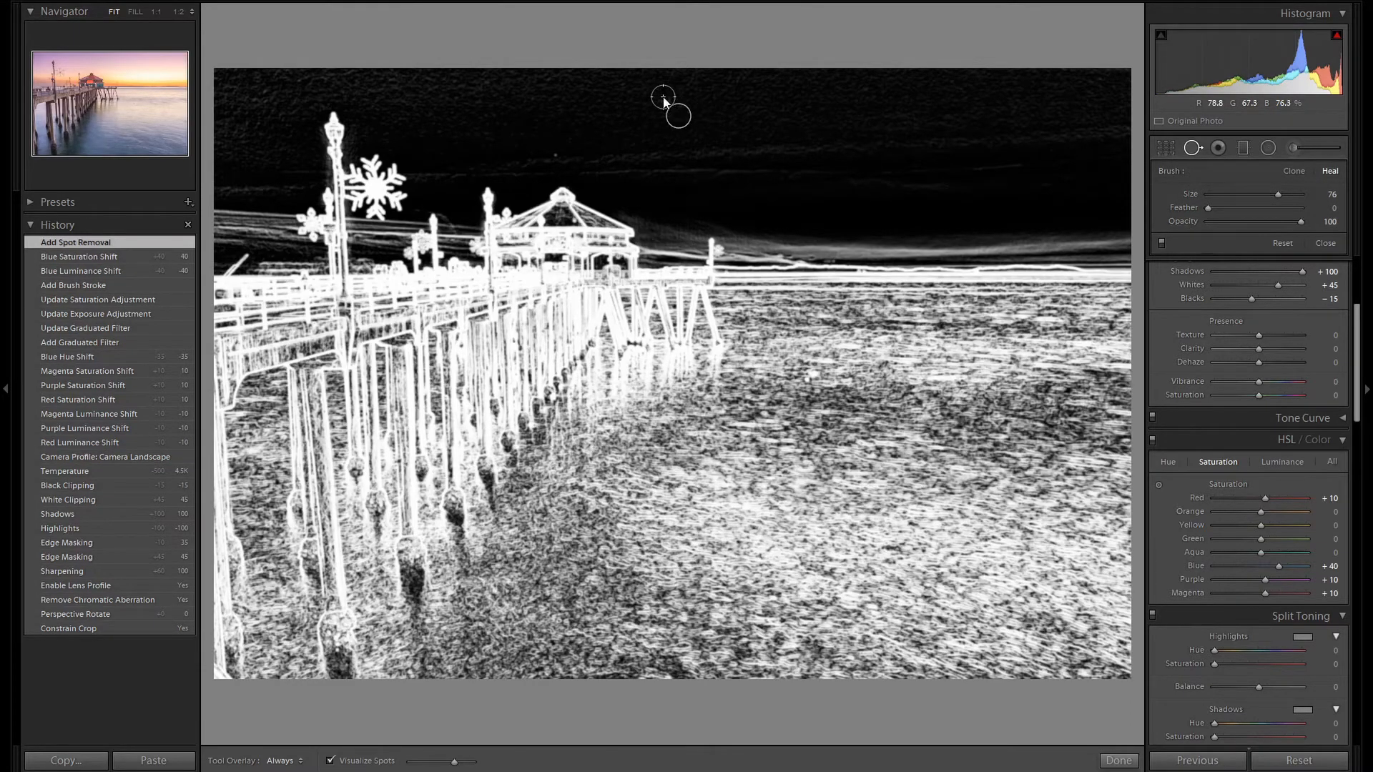
click(662, 96)
click(662, 96)
- Heal the small dust spot in the sky above the pavilion roof at brush size 53 and finish spot removal
scroll(556, 153, down, 5)
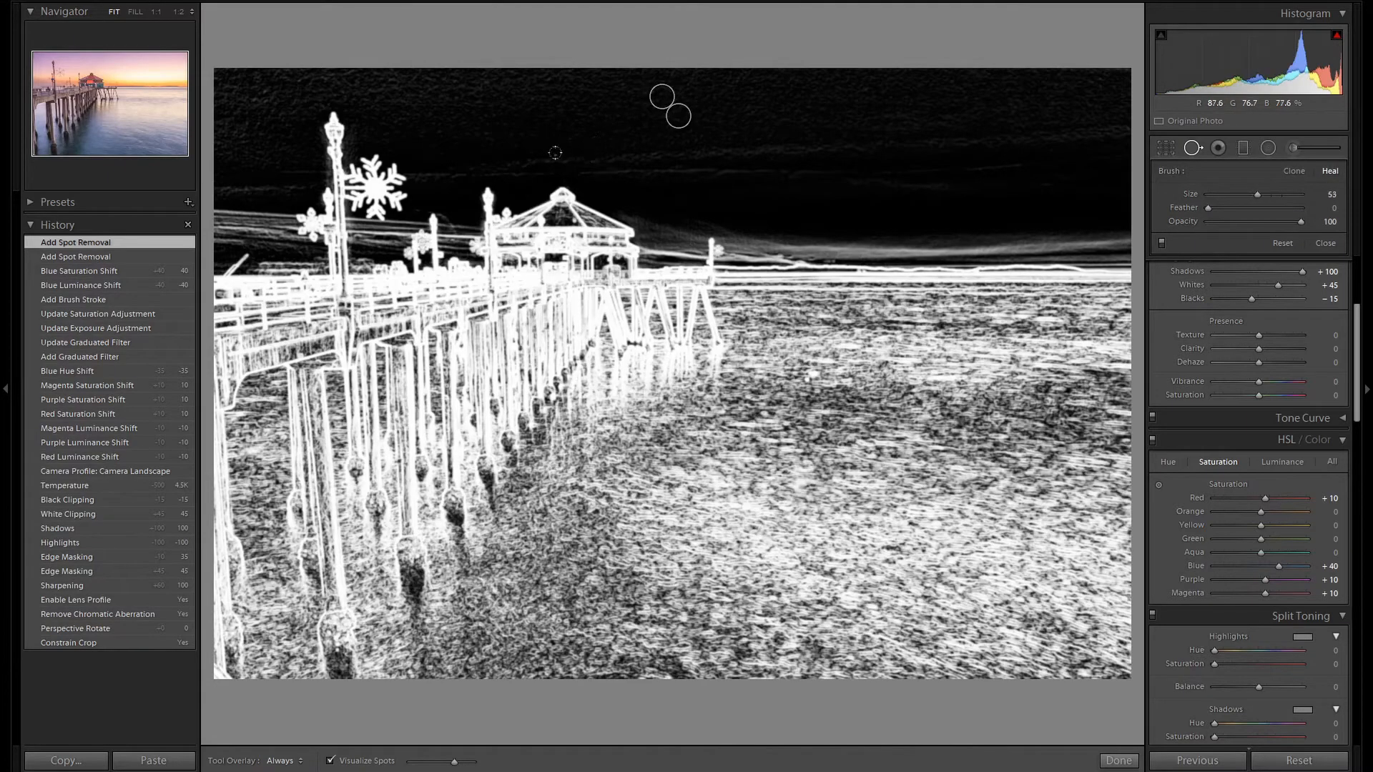
click(556, 153)
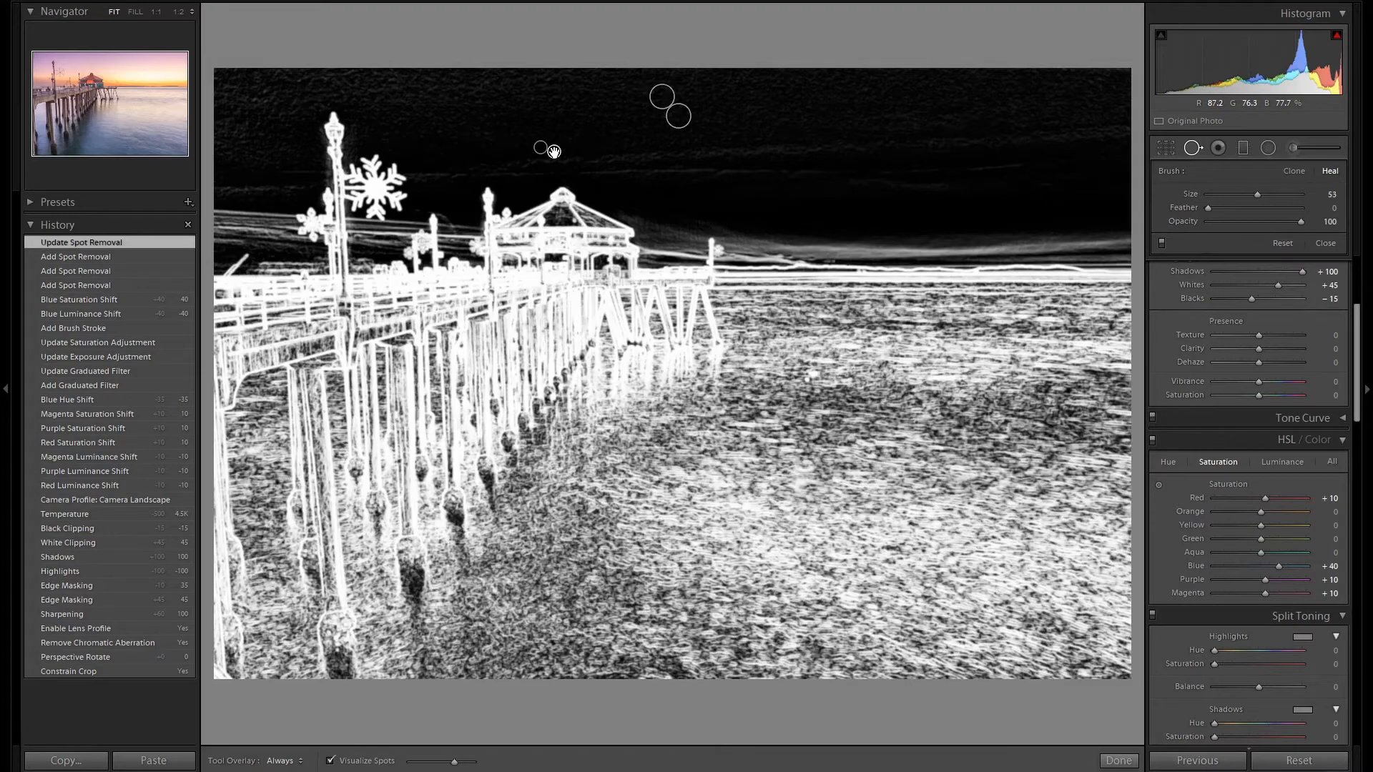
click(1191, 148)
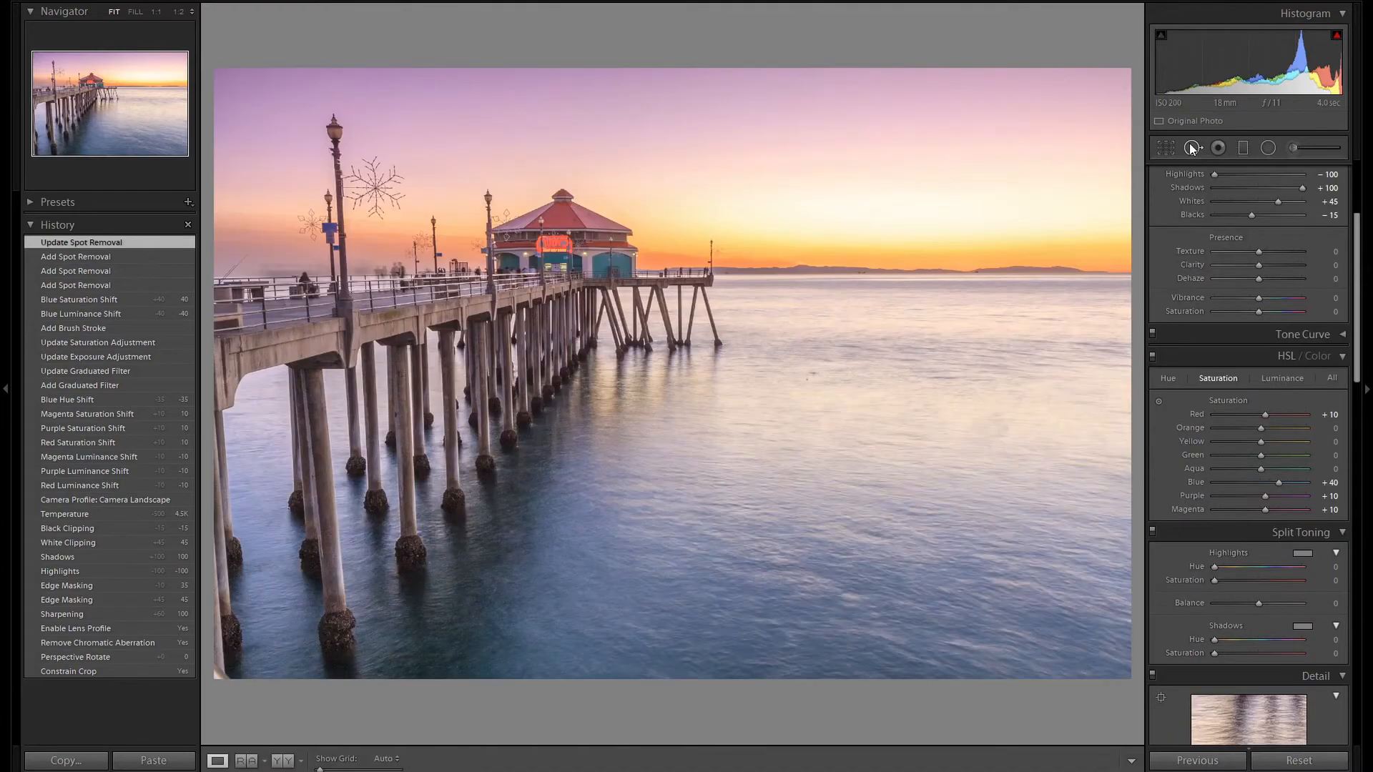